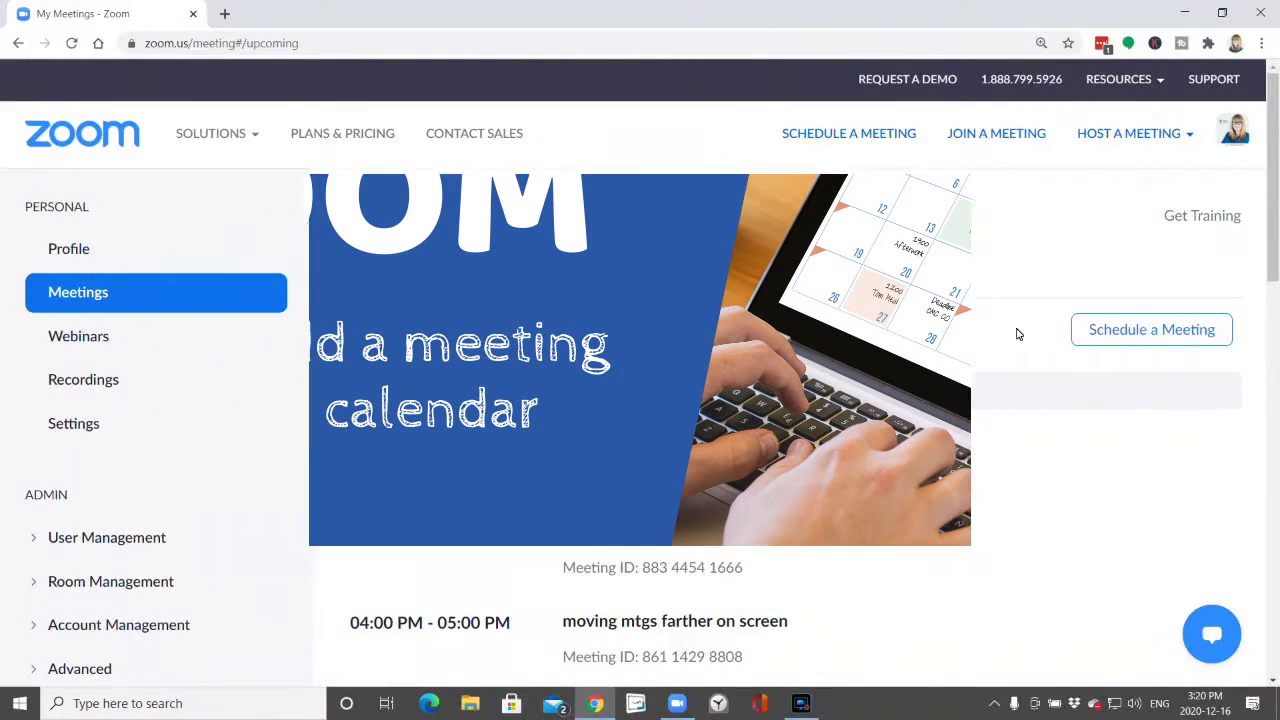
Open a fresh Schedule a Meeting form with default topic 'My Meeting' and a 12/16/2020 4:00 PM start.
left_click(1170, 330)
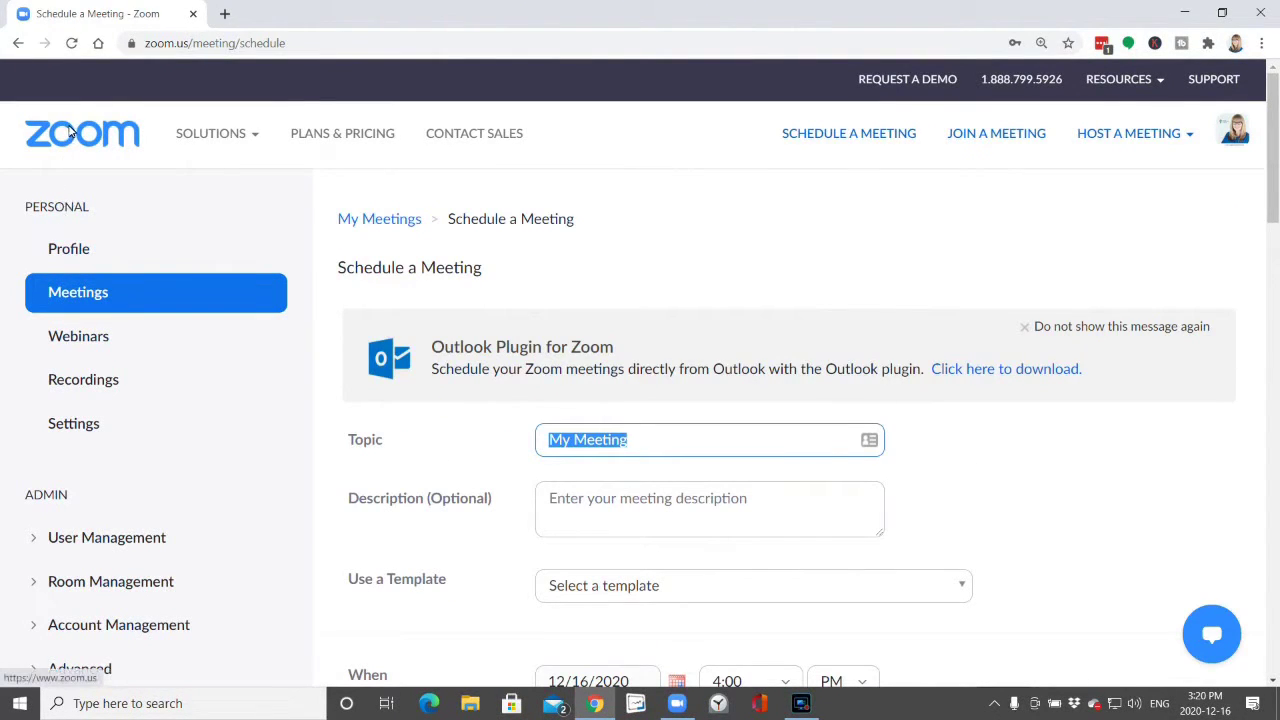
left_click(70, 297)
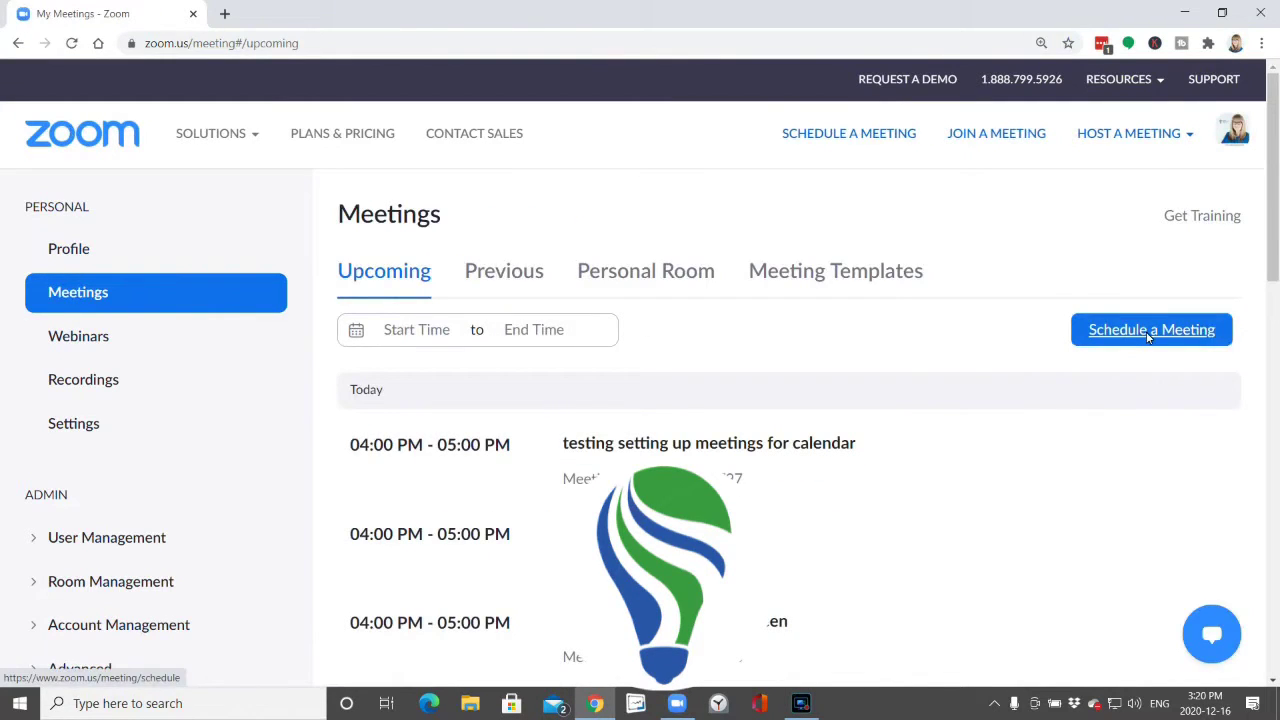
left_click(1148, 337)
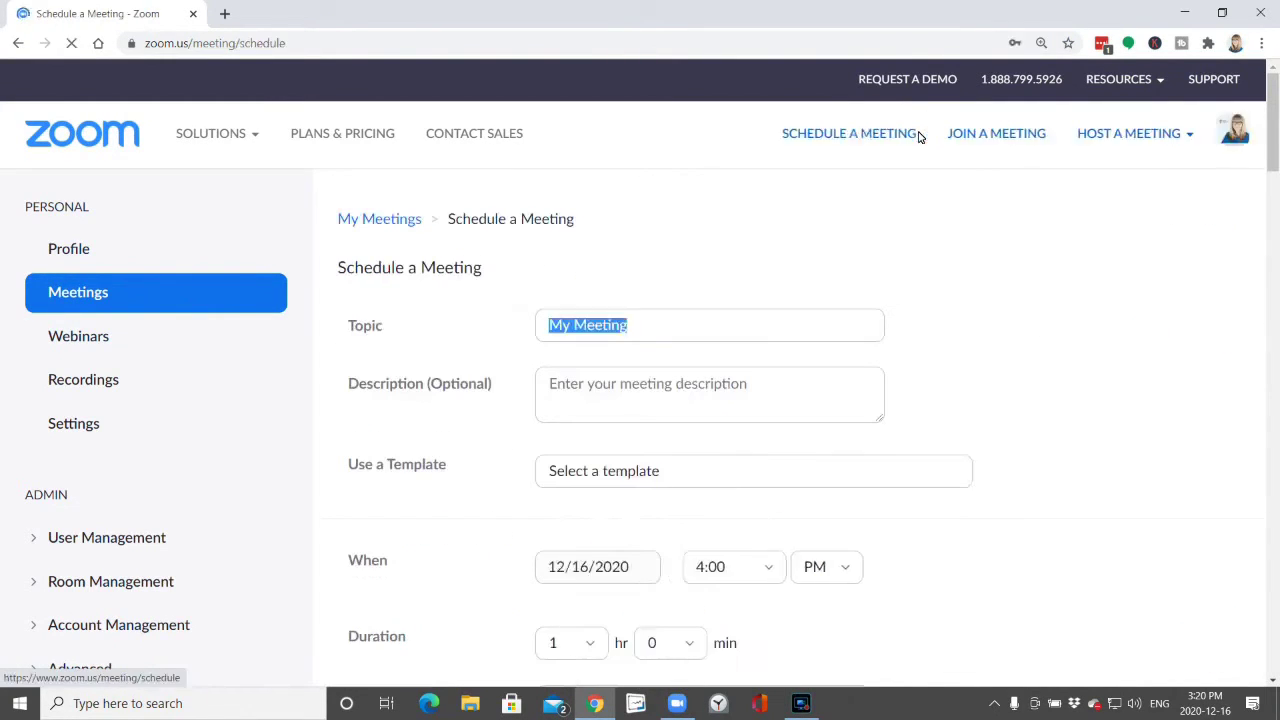
left_click(840, 133)
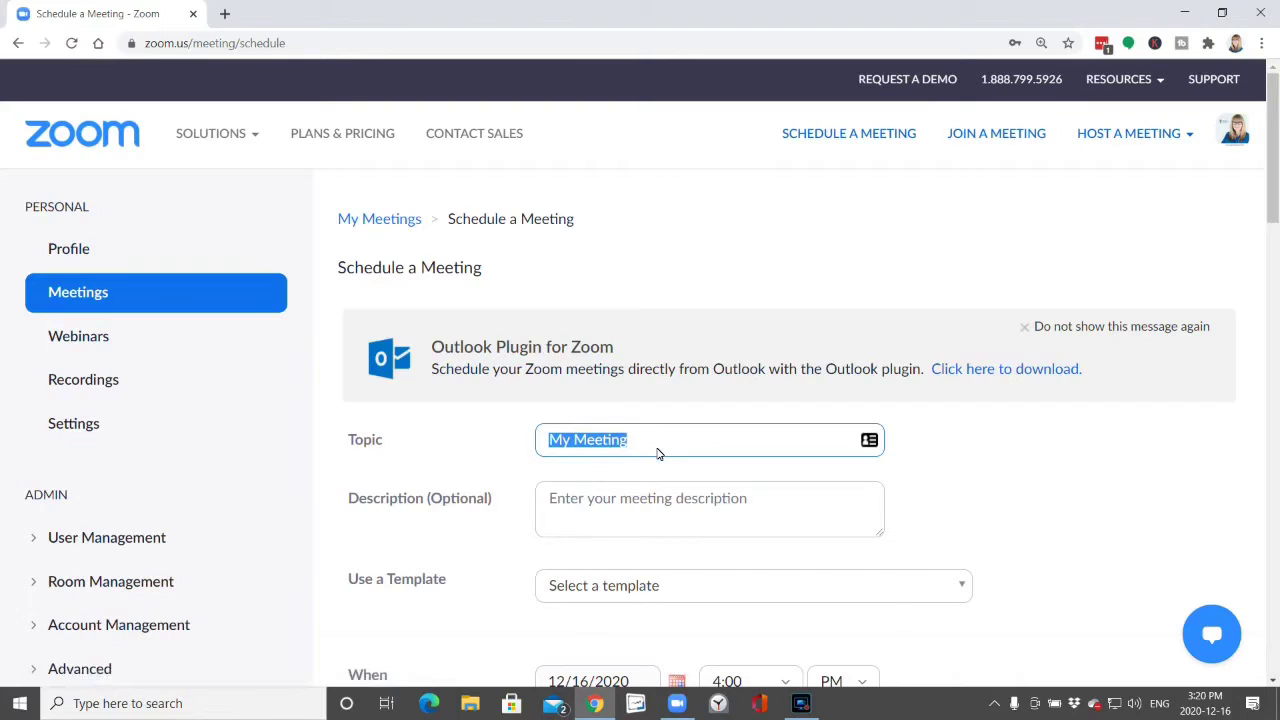
Replace the topic 'My Meeting' with 'Schedule Meeting for Recording & Calendar'.
type("Schedule Meeting for")
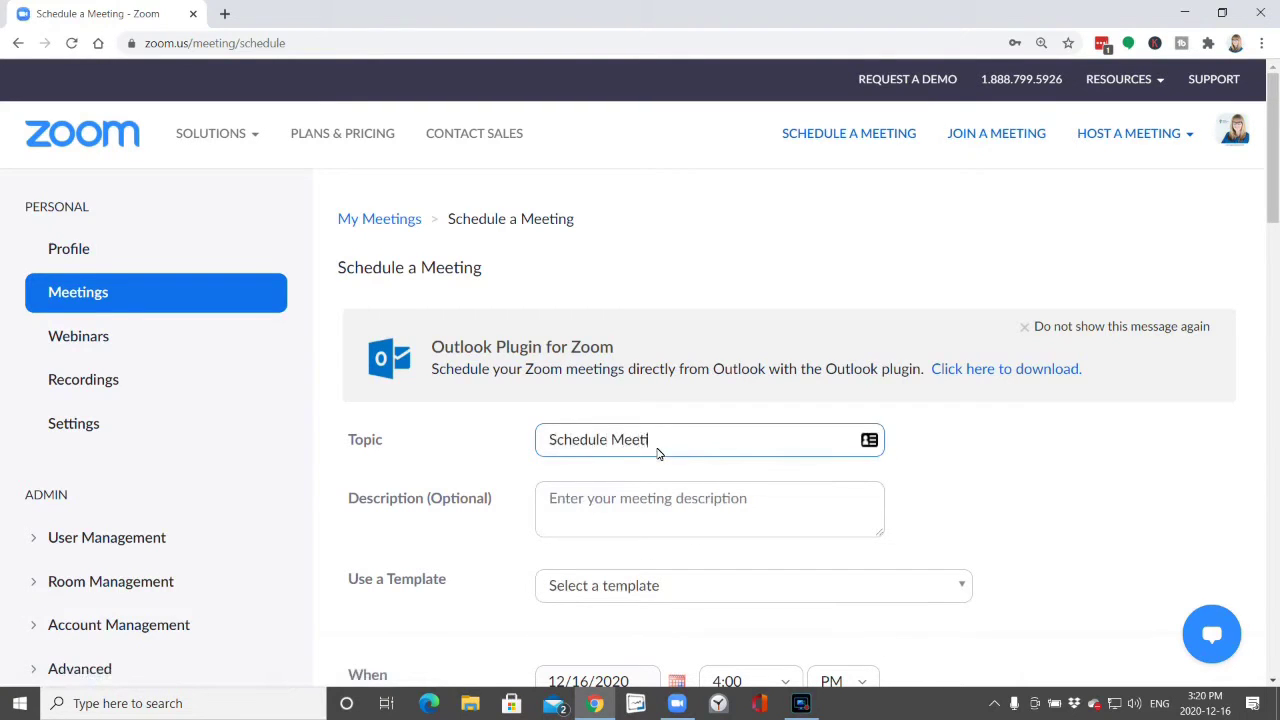
type(" Recording & Calendar")
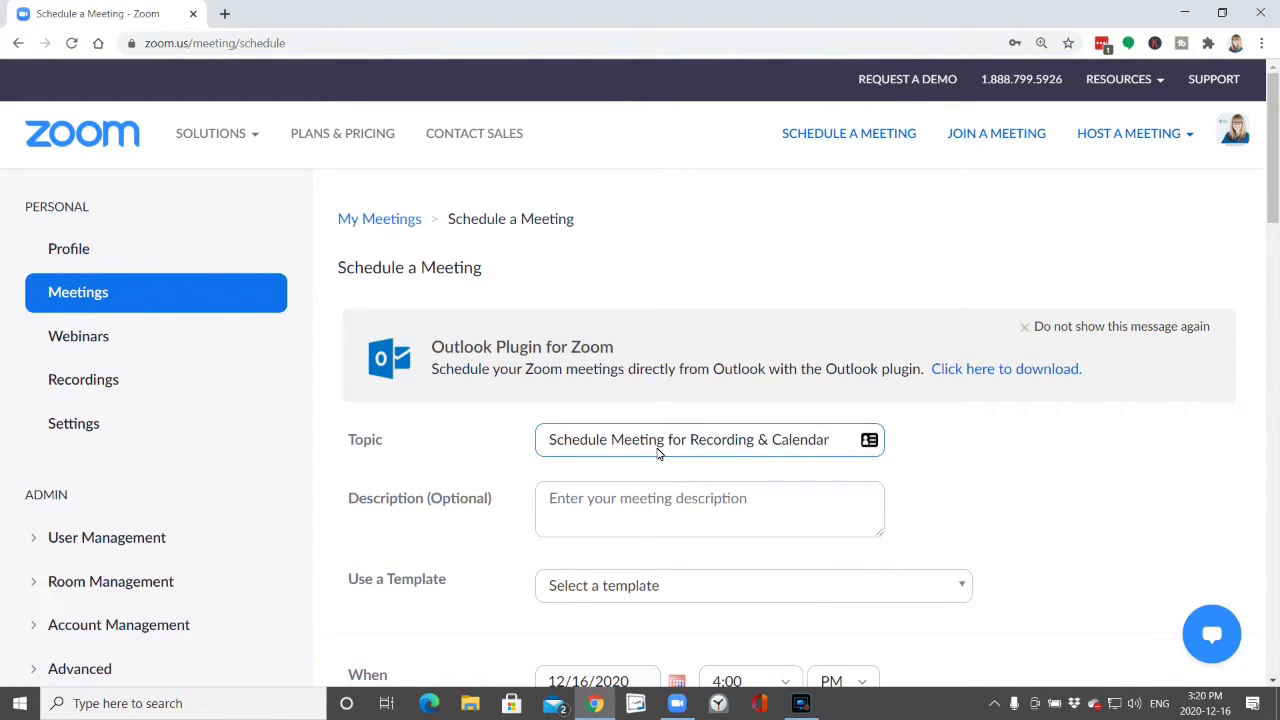
scroll(977, 425, "down", 2)
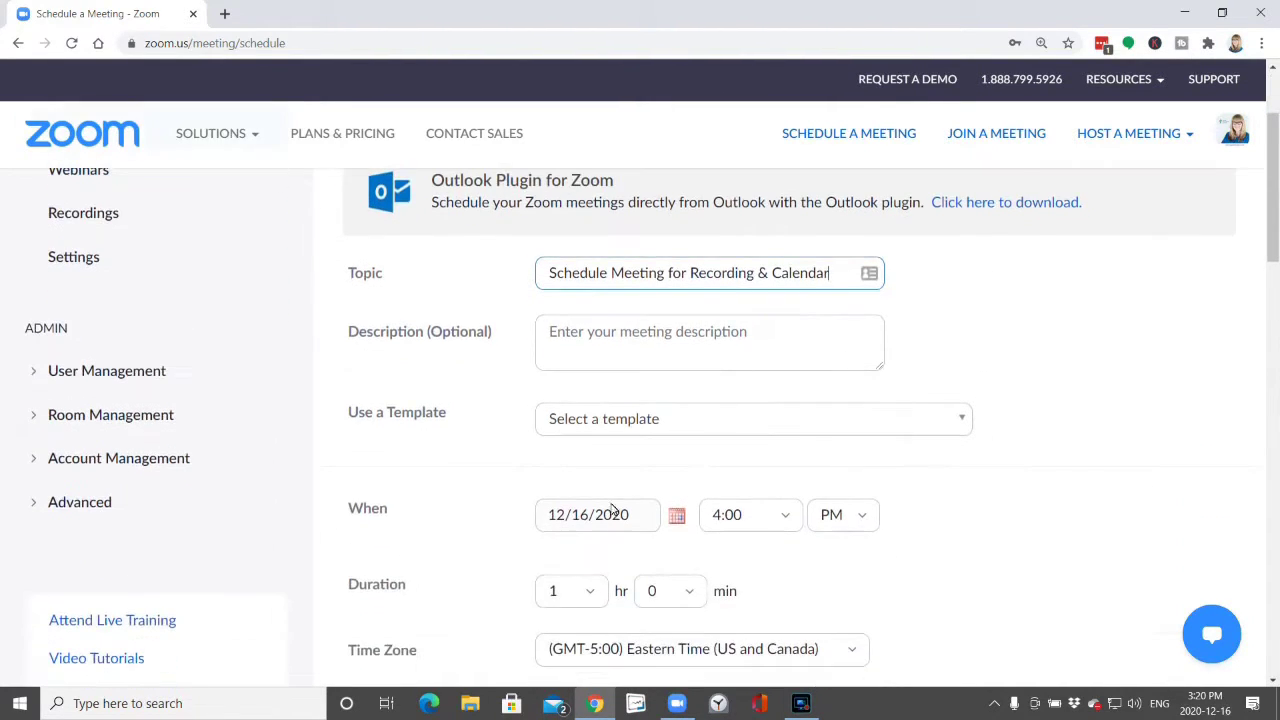
left_click(677, 519)
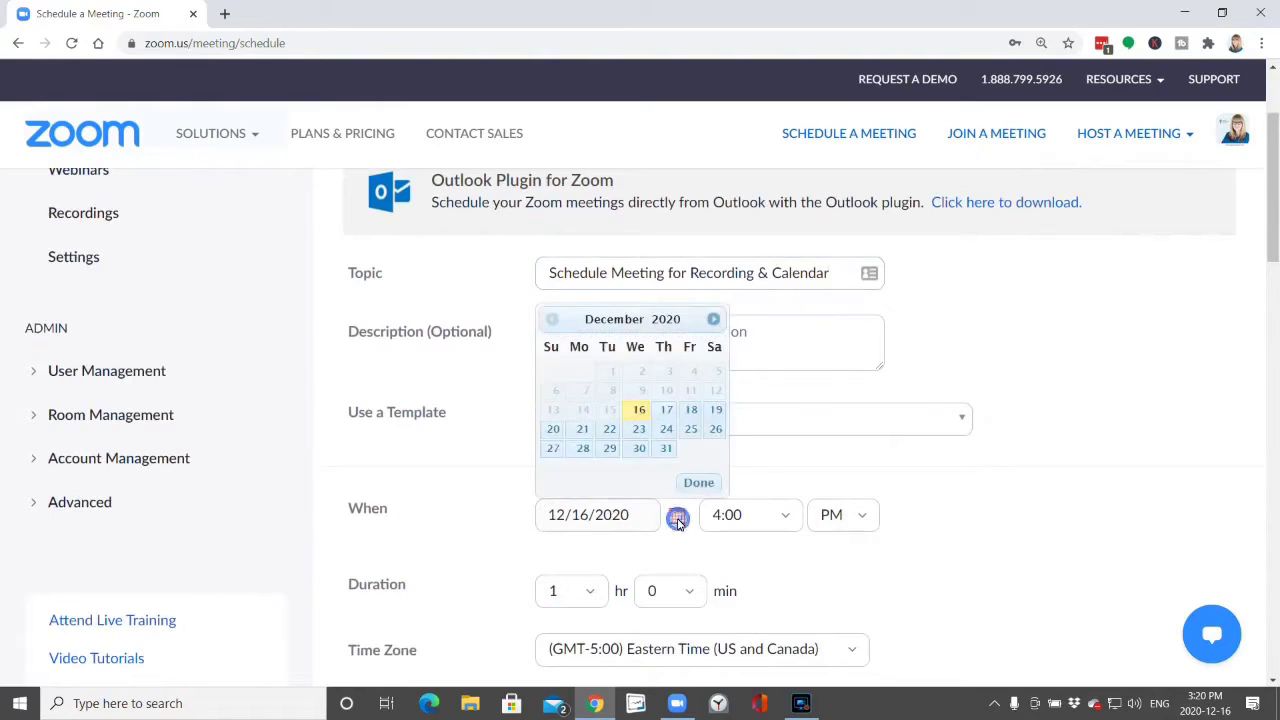
left_click(642, 410)
scroll(990, 475, "down", 2)
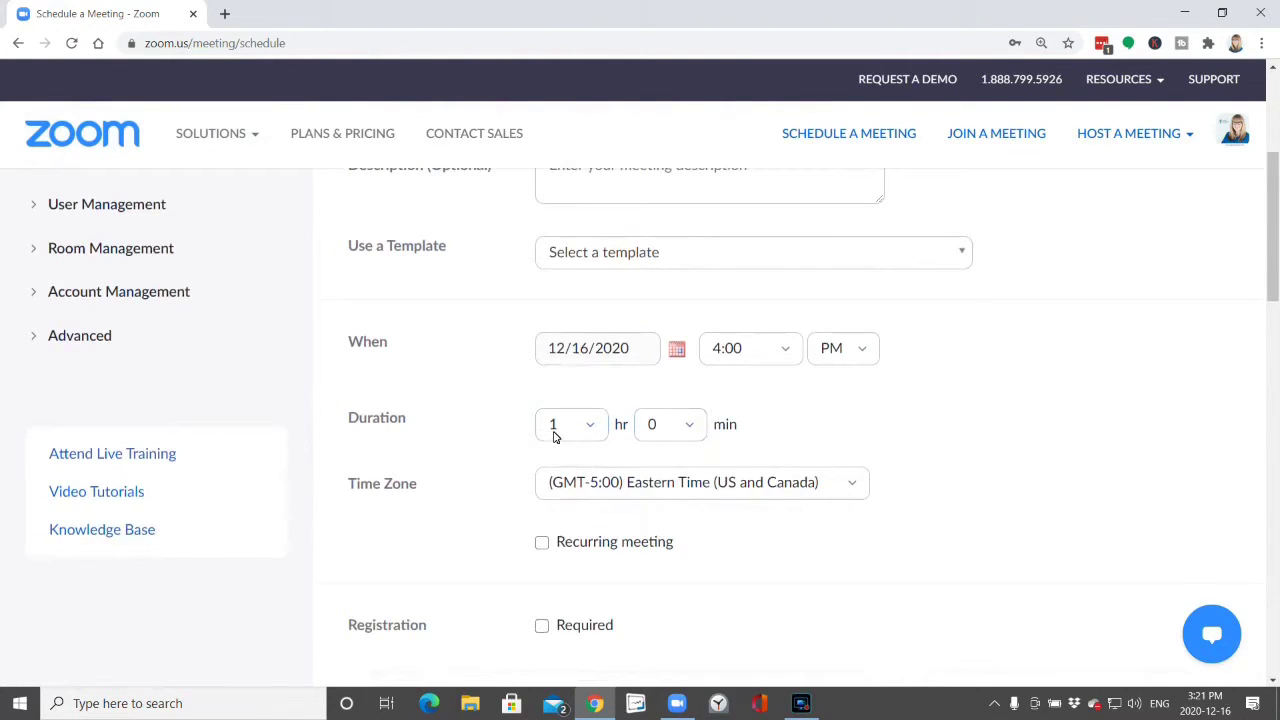
scroll(894, 449, "down", 2)
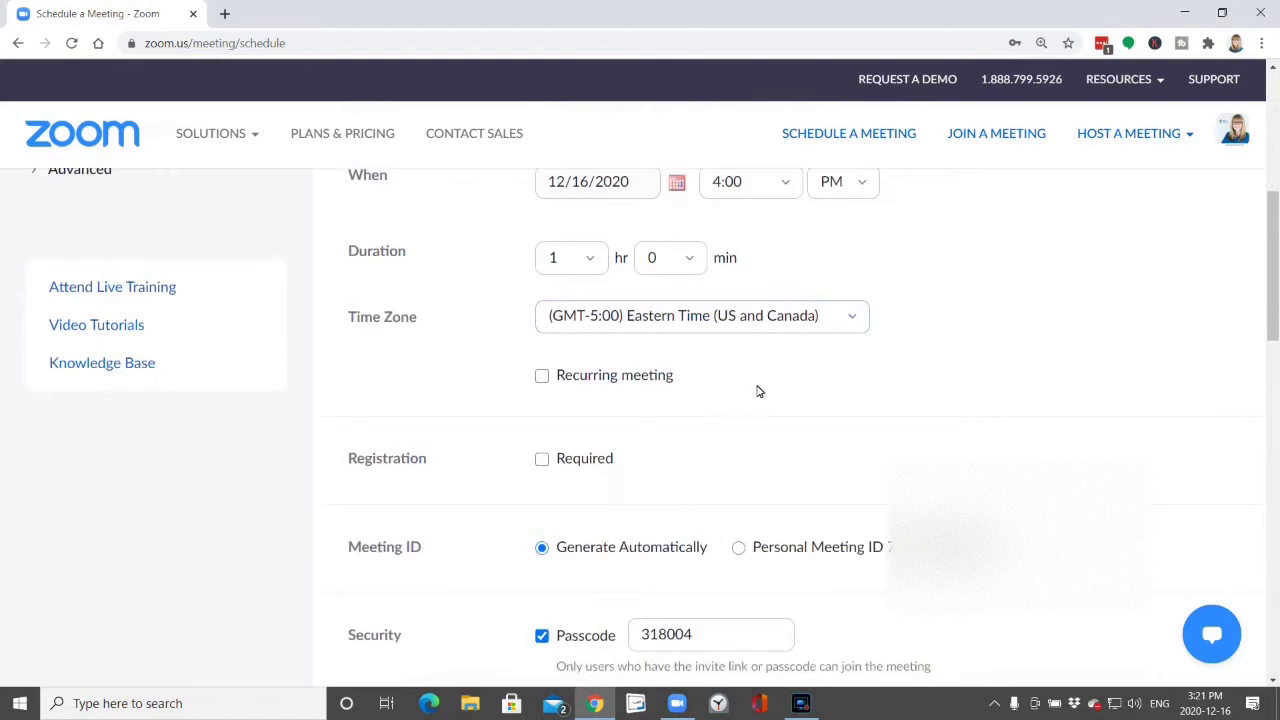
scroll(993, 426, "down", 1)
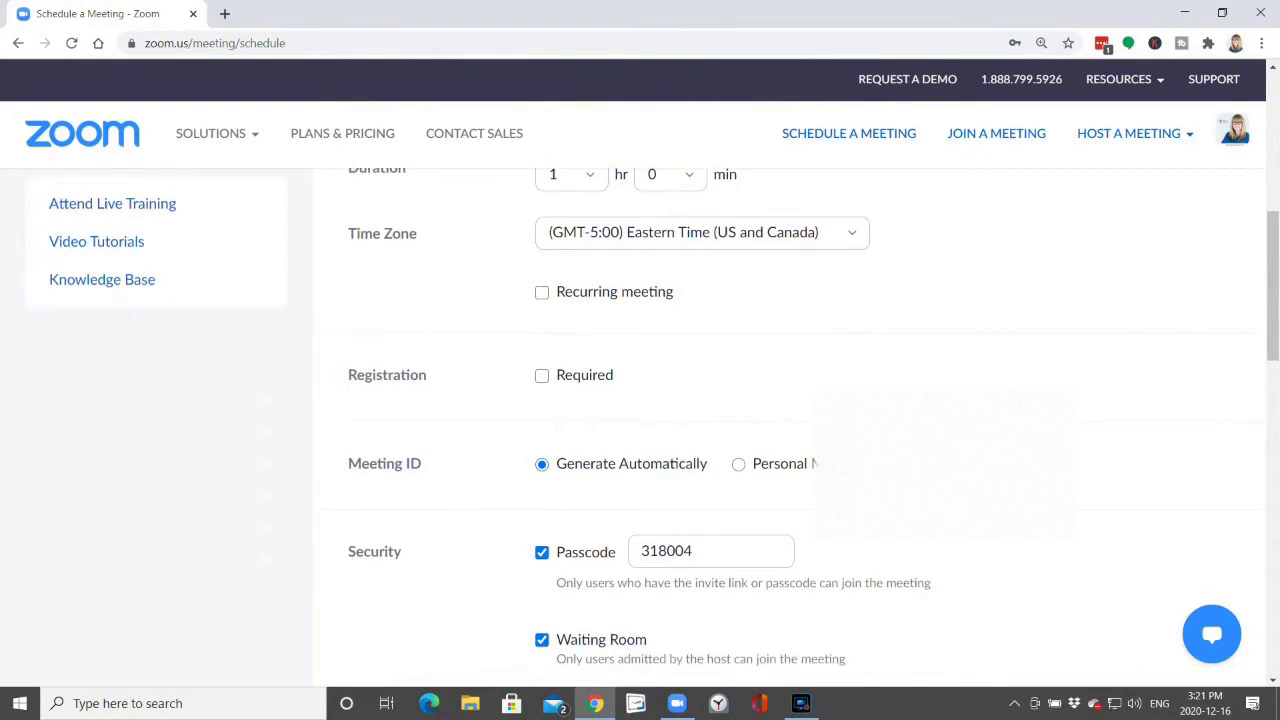
scroll(640, 427, "down", 1)
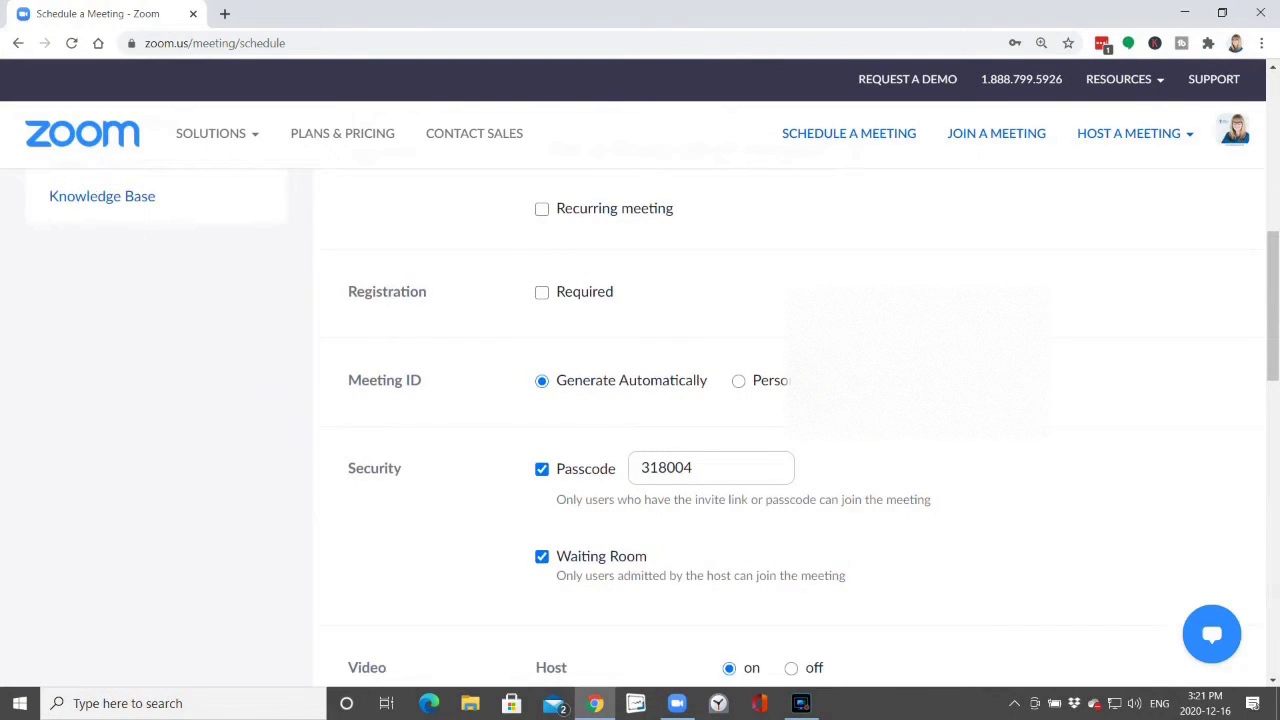
scroll(790, 427, "down", 1)
scroll(494, 259, "down", 2)
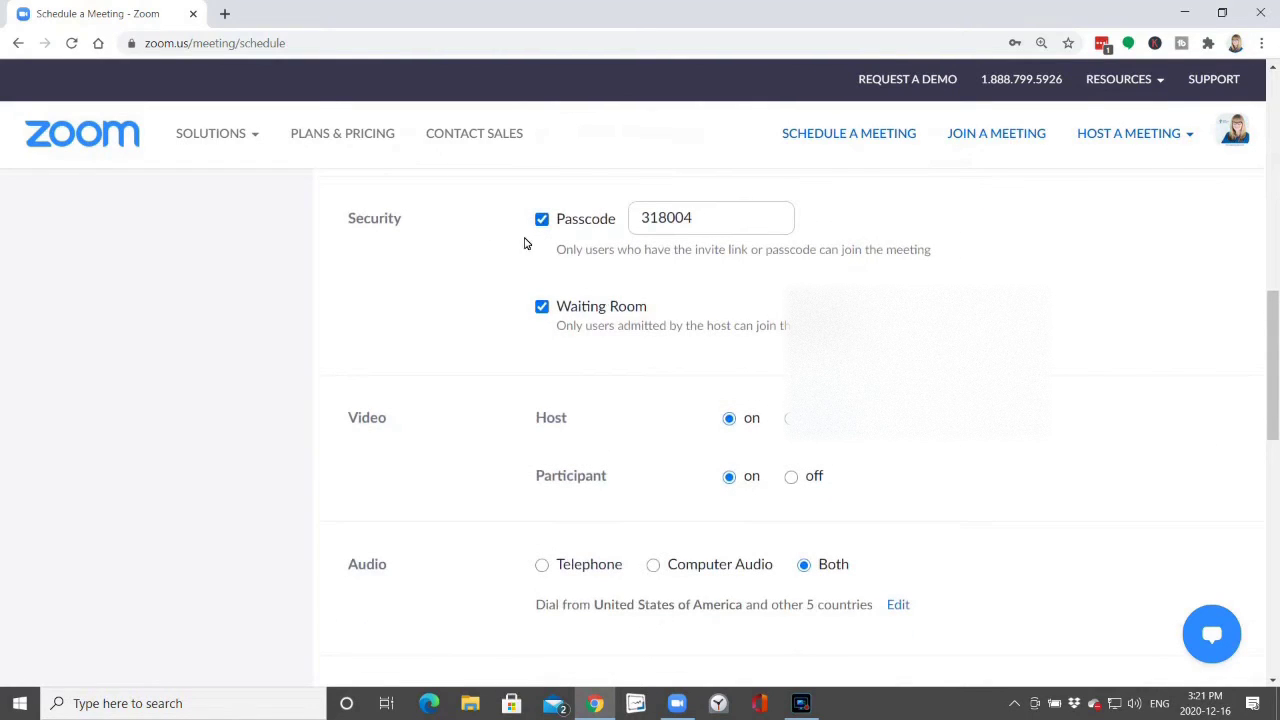
scroll(1049, 346, "up", 3)
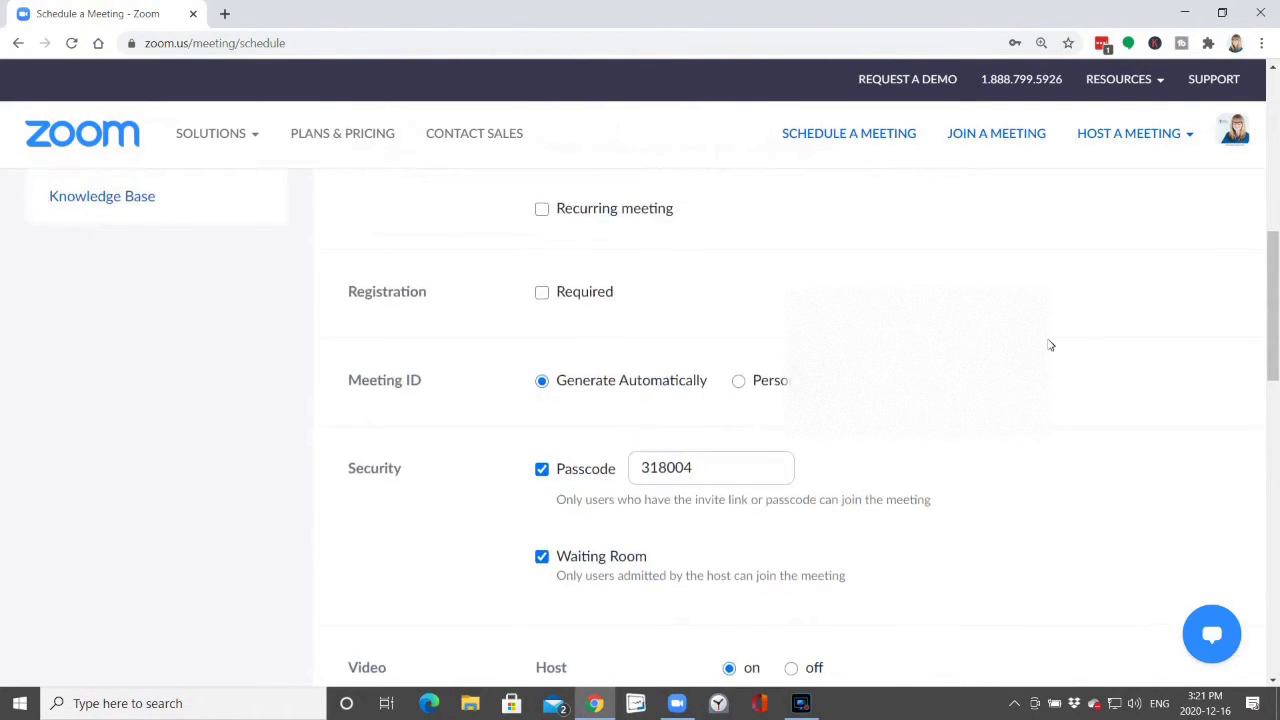
scroll(1049, 346, "down", 4)
scroll(1046, 358, "up", 6)
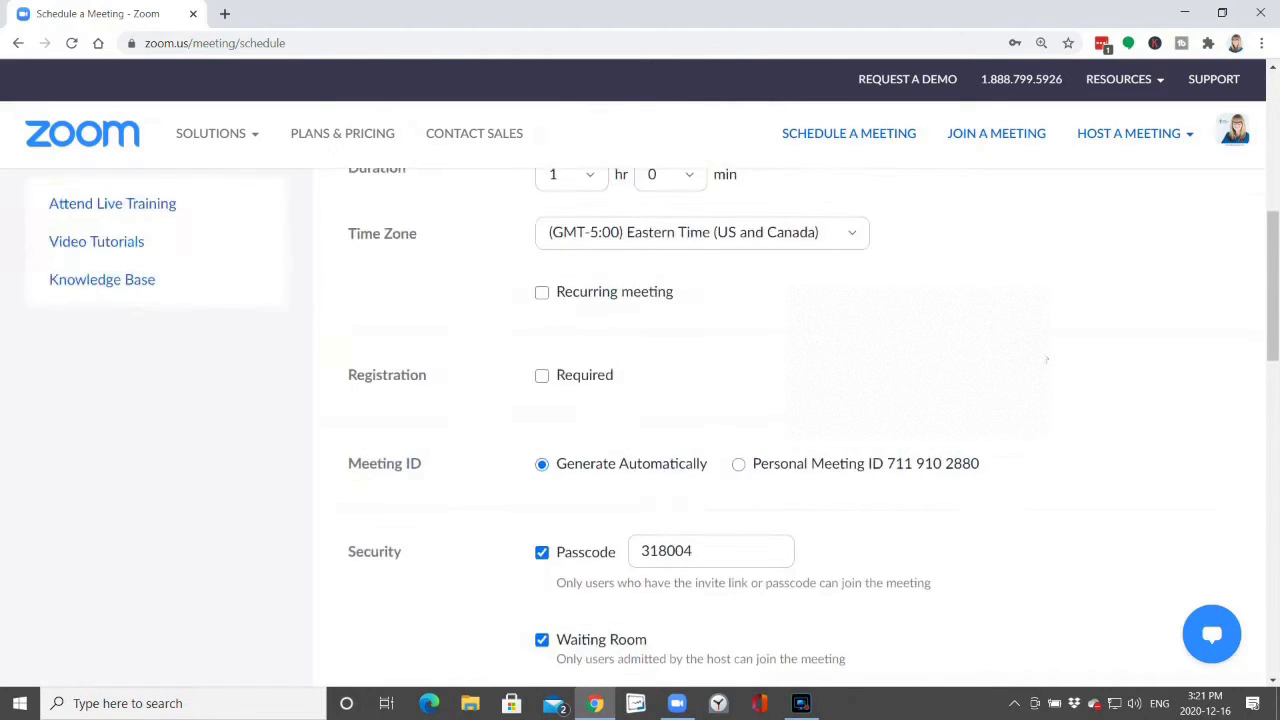
scroll(1046, 358, "down", 3)
scroll(1046, 358, "down", 2)
scroll(1046, 358, "up", 3)
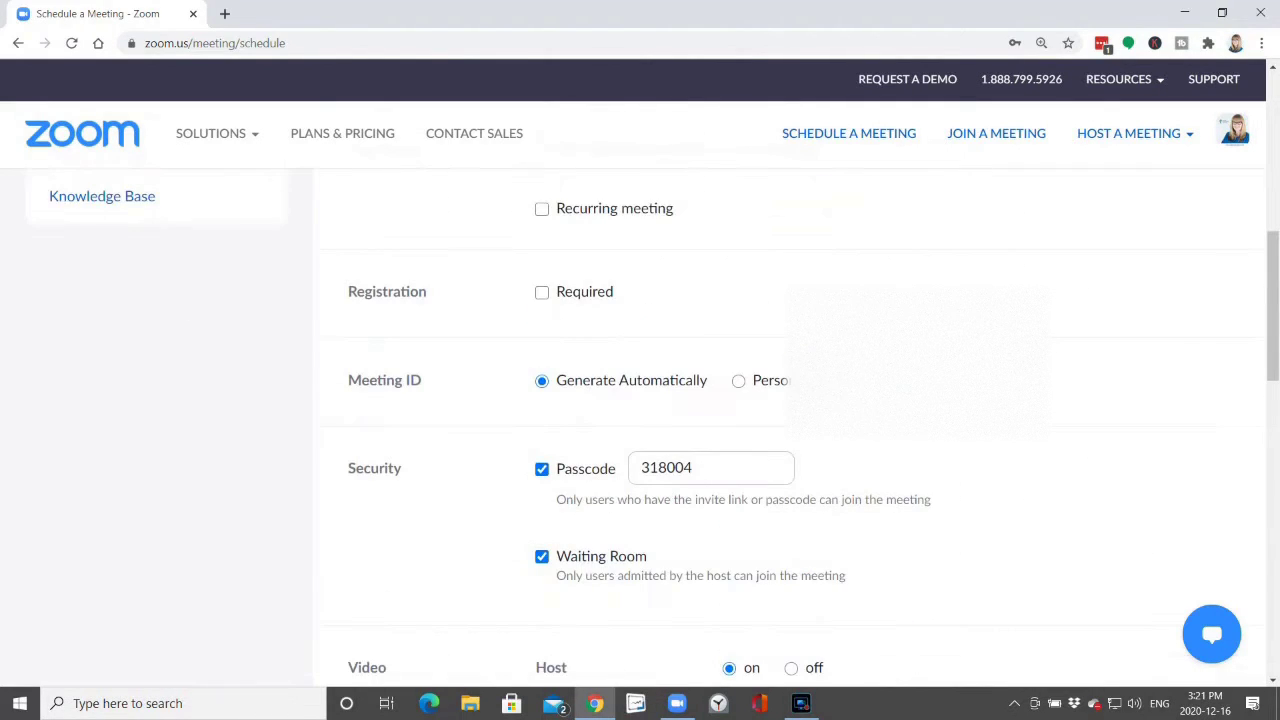
Uncheck 'Automatically record meeting' under Meeting Options.
scroll(1088, 376, "down", 6)
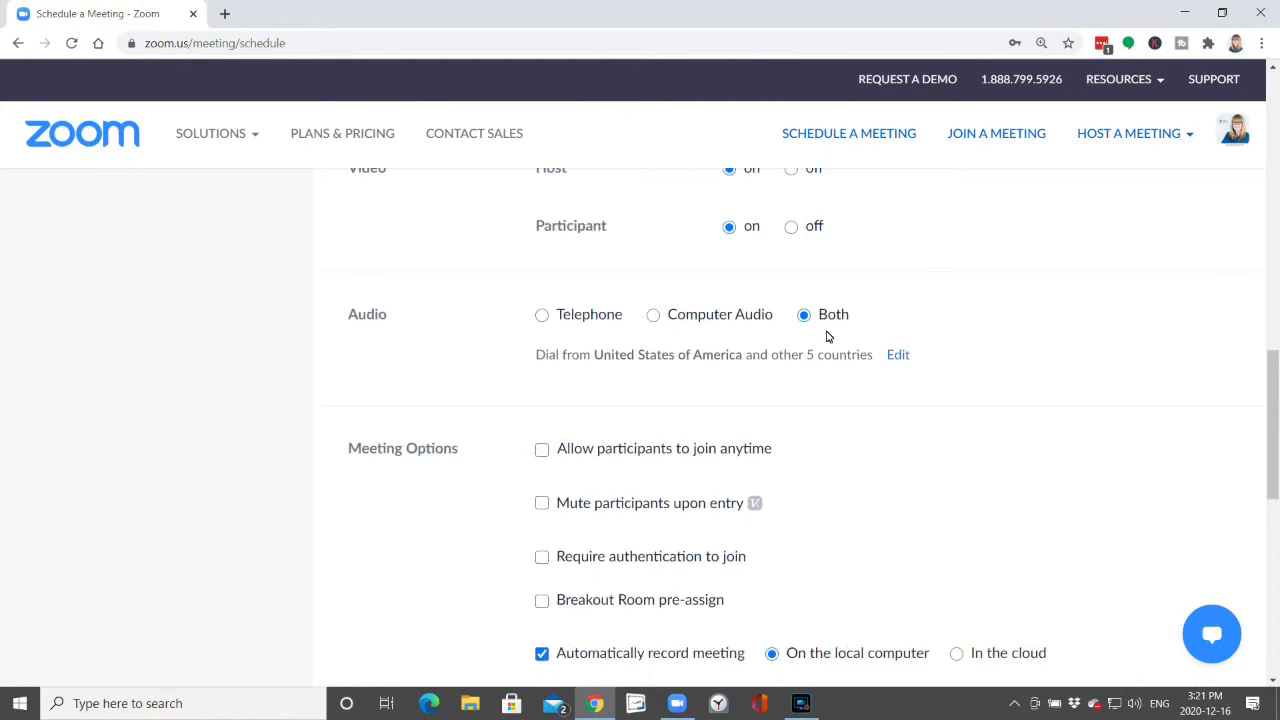
scroll(1024, 361, "down", 2)
scroll(1034, 360, "up", 1)
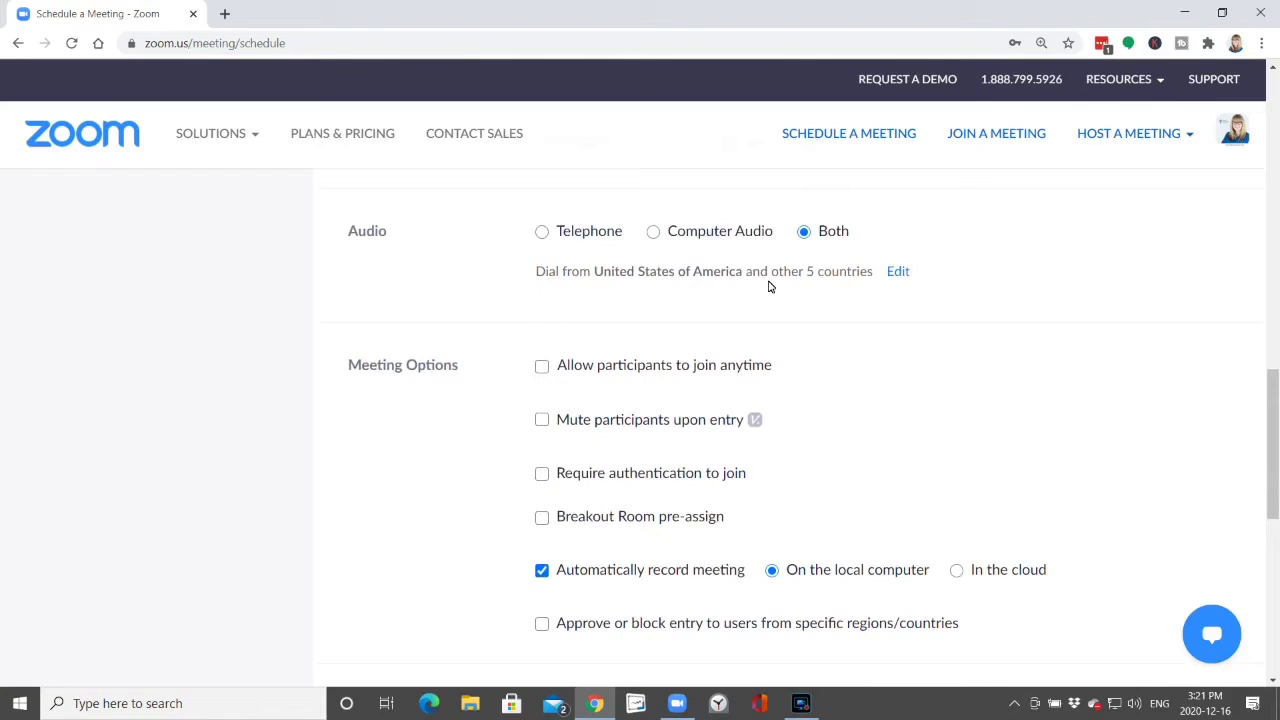
scroll(929, 350, "down", 1)
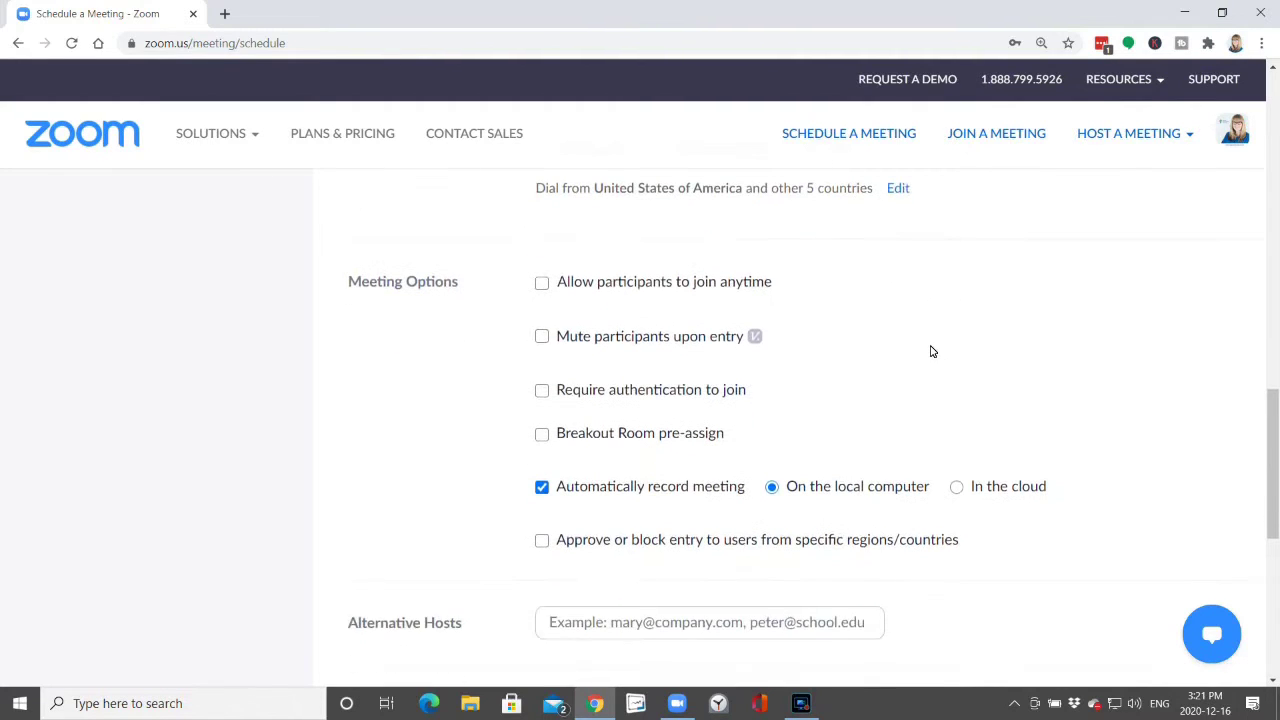
left_click(541, 487)
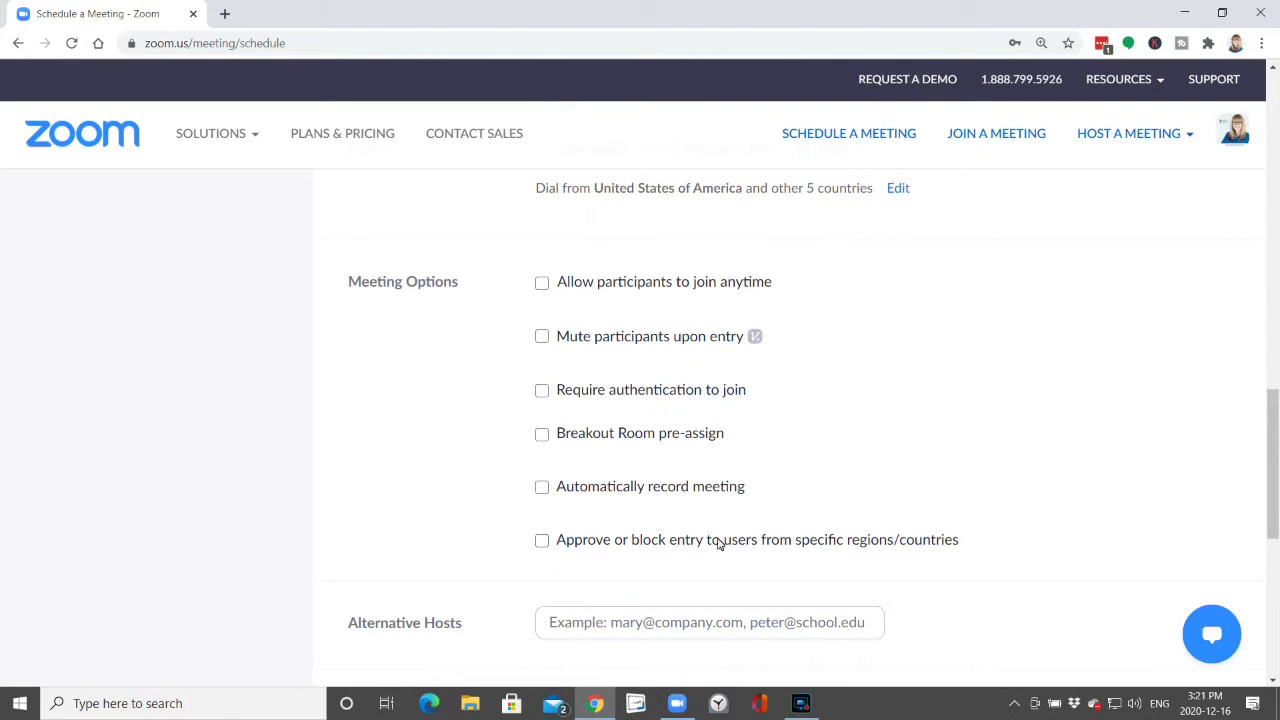
Save the scheduled meeting to show its details page.
scroll(1003, 444, "down", 5)
scroll(1005, 451, "up", 1)
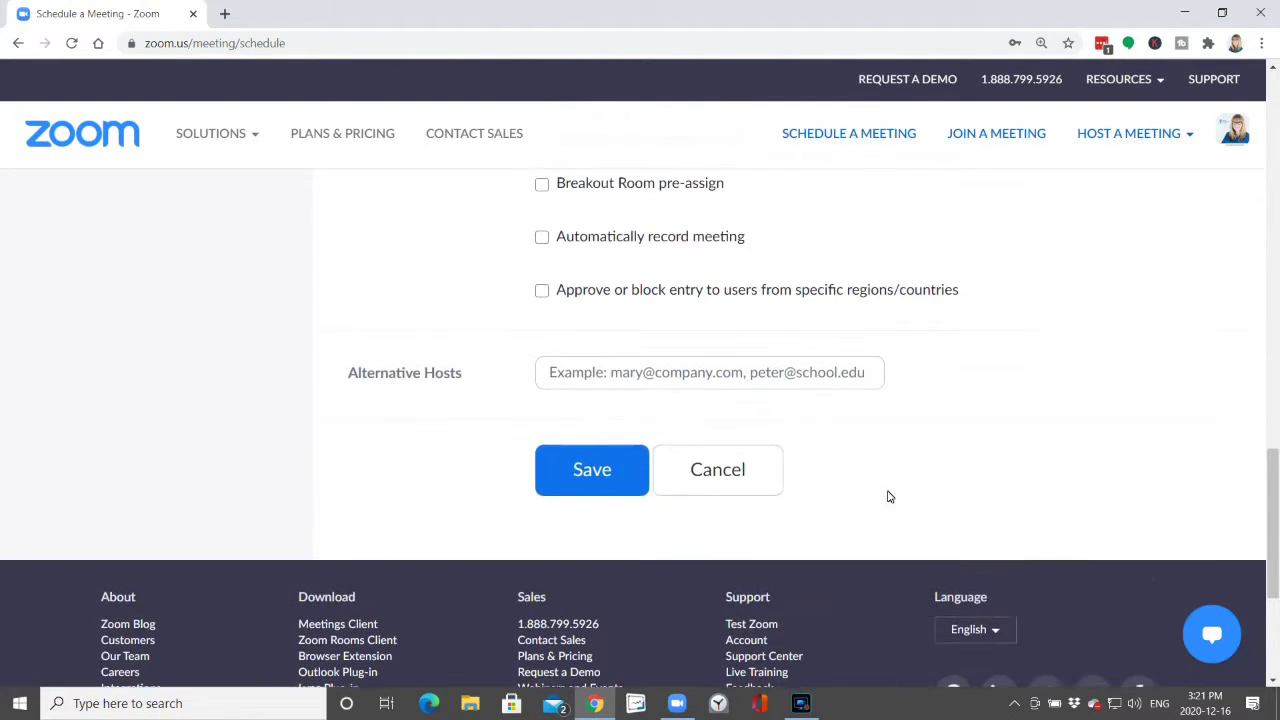
left_click(586, 468)
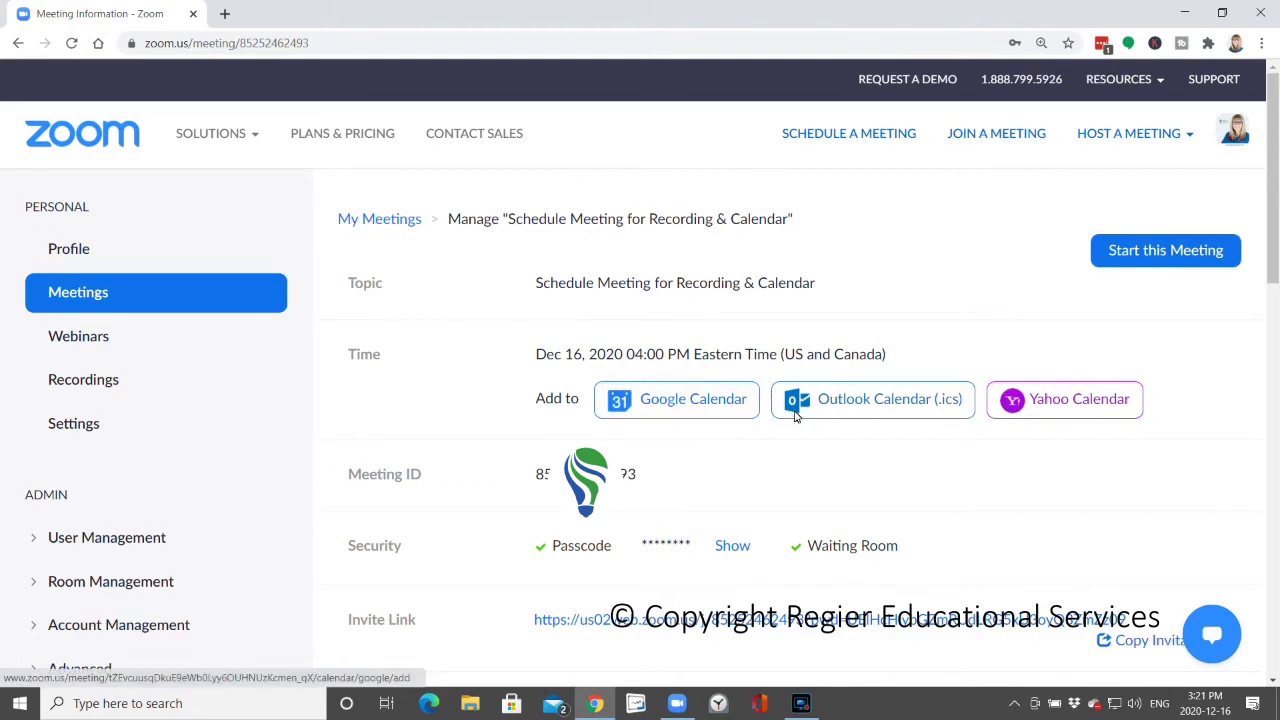
scroll(984, 497, "down", 2)
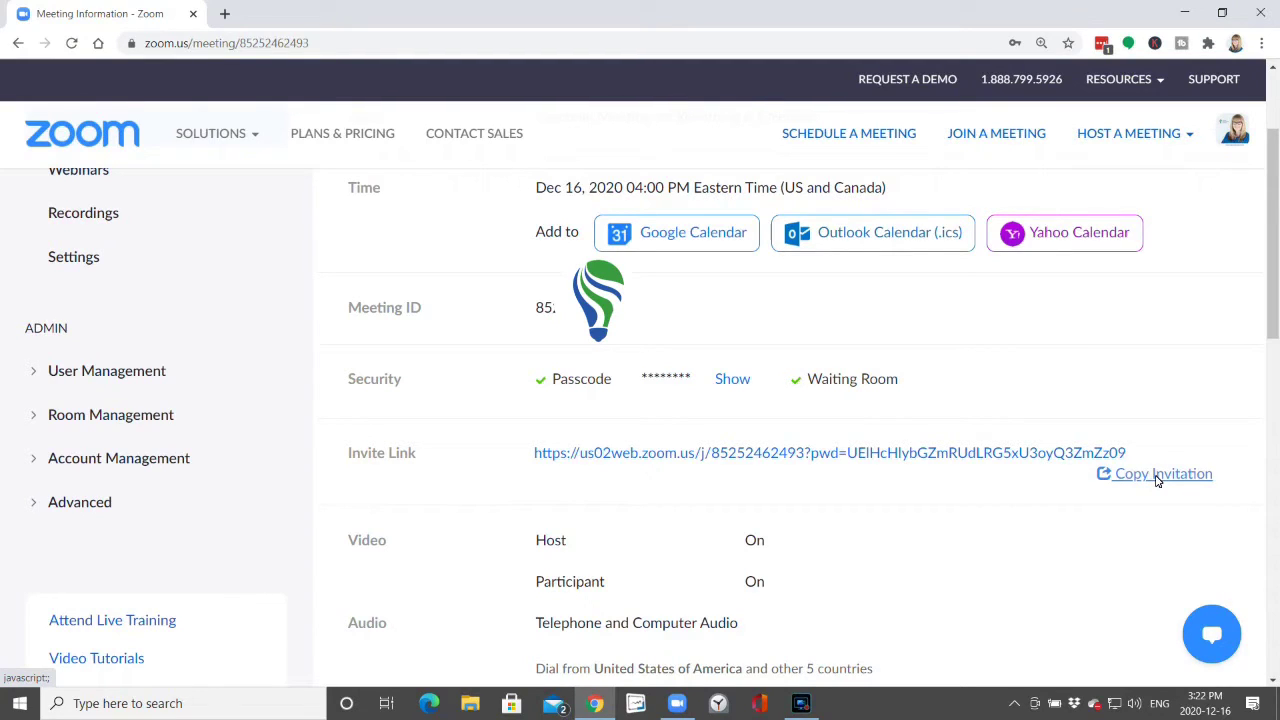
scroll(885, 518, "down", 2)
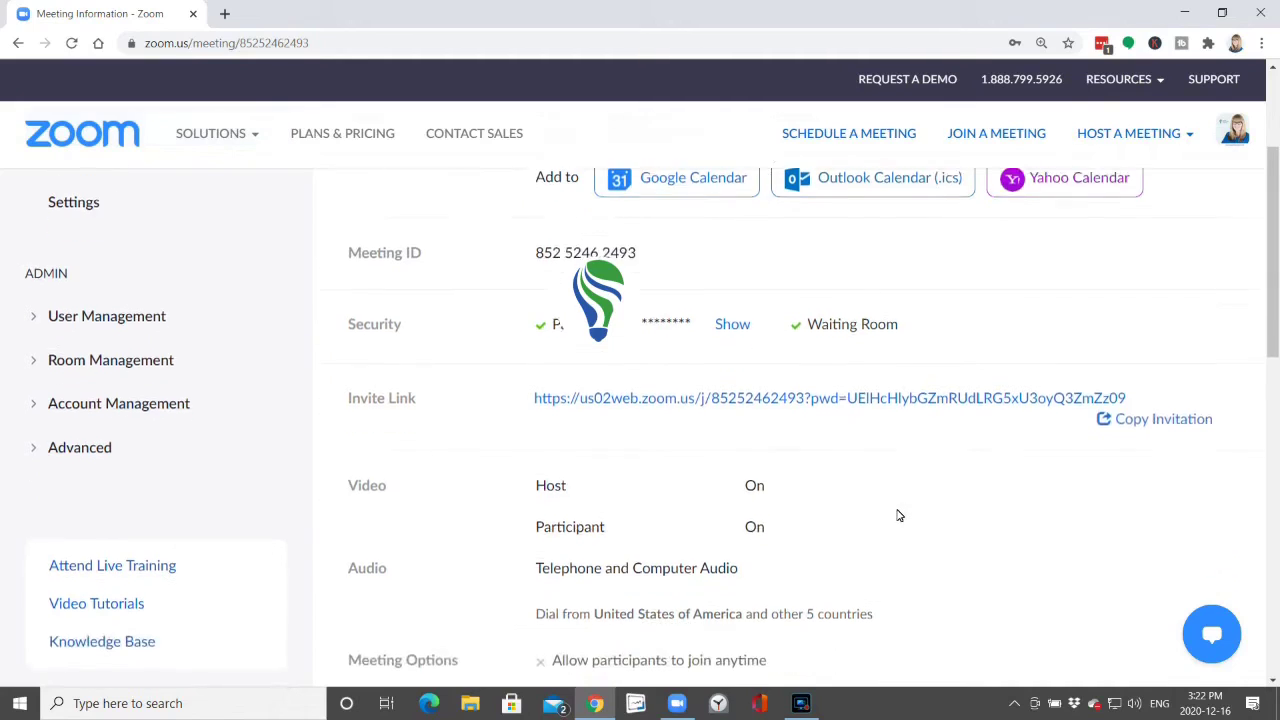
scroll(898, 515, "down", 5)
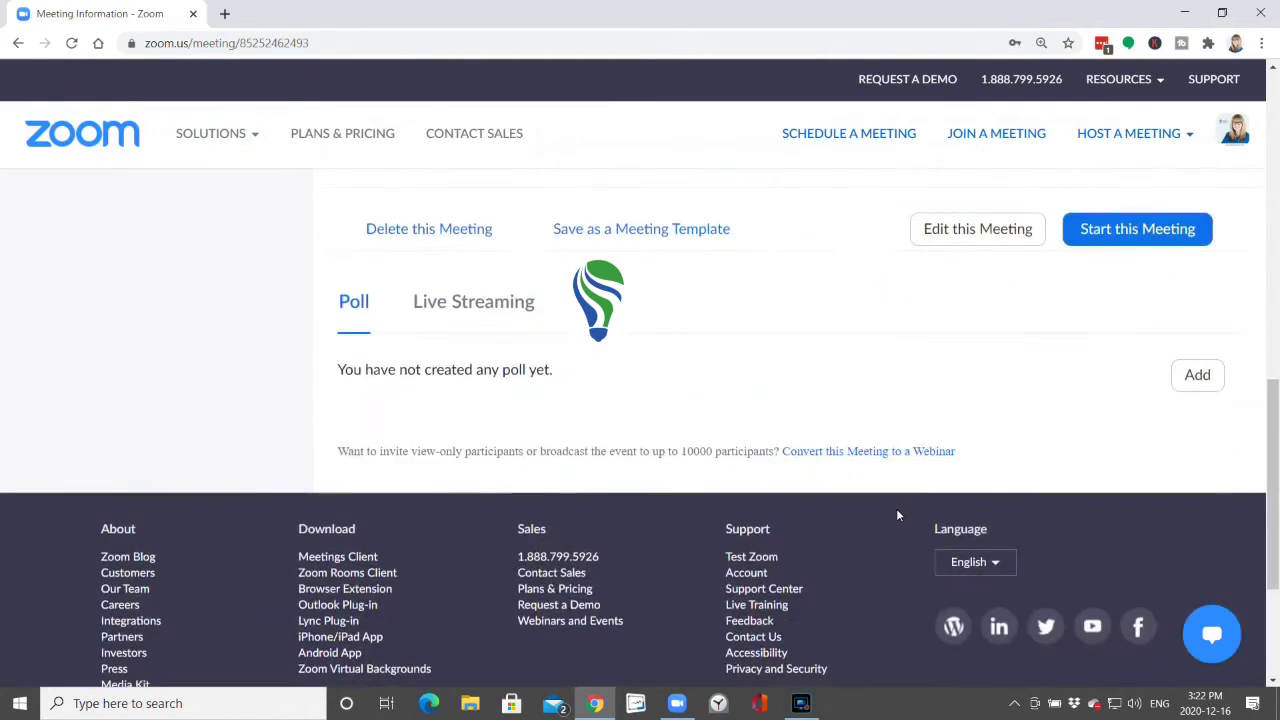
scroll(898, 512, "up", 7)
scroll(898, 512, "up", 2)
scroll(897, 511, "down", 10)
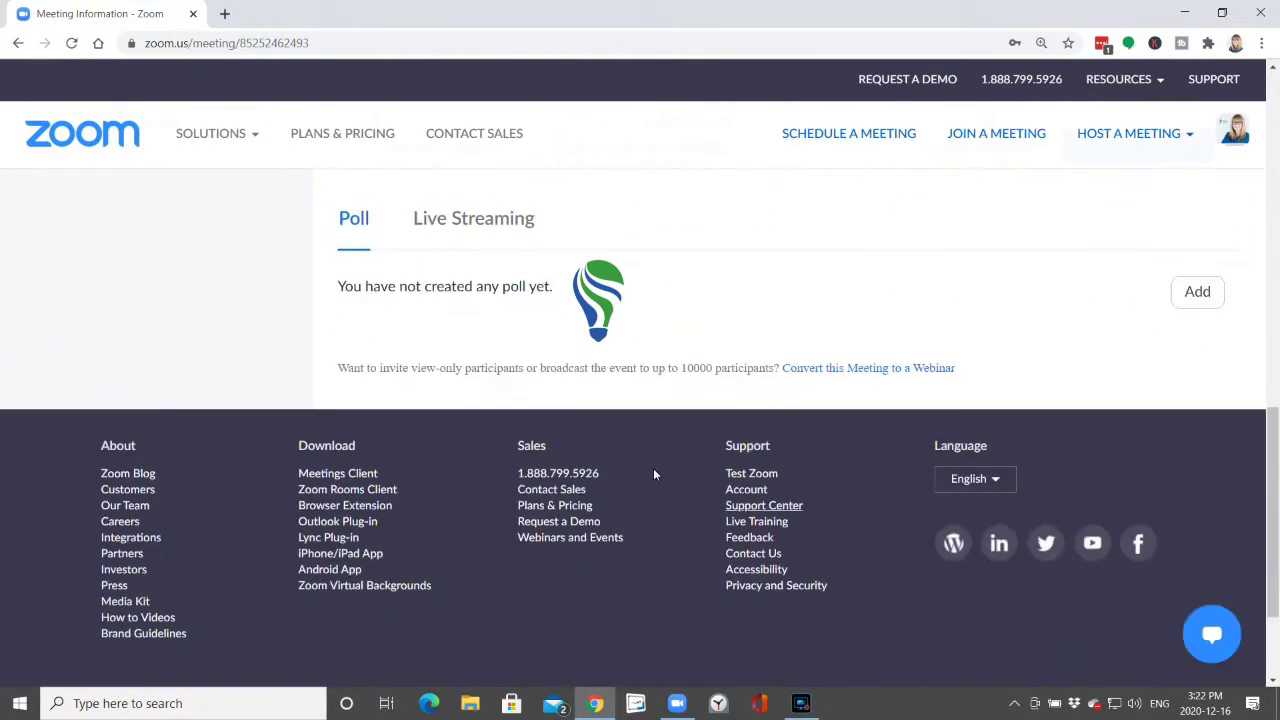
scroll(845, 324, "up", 12)
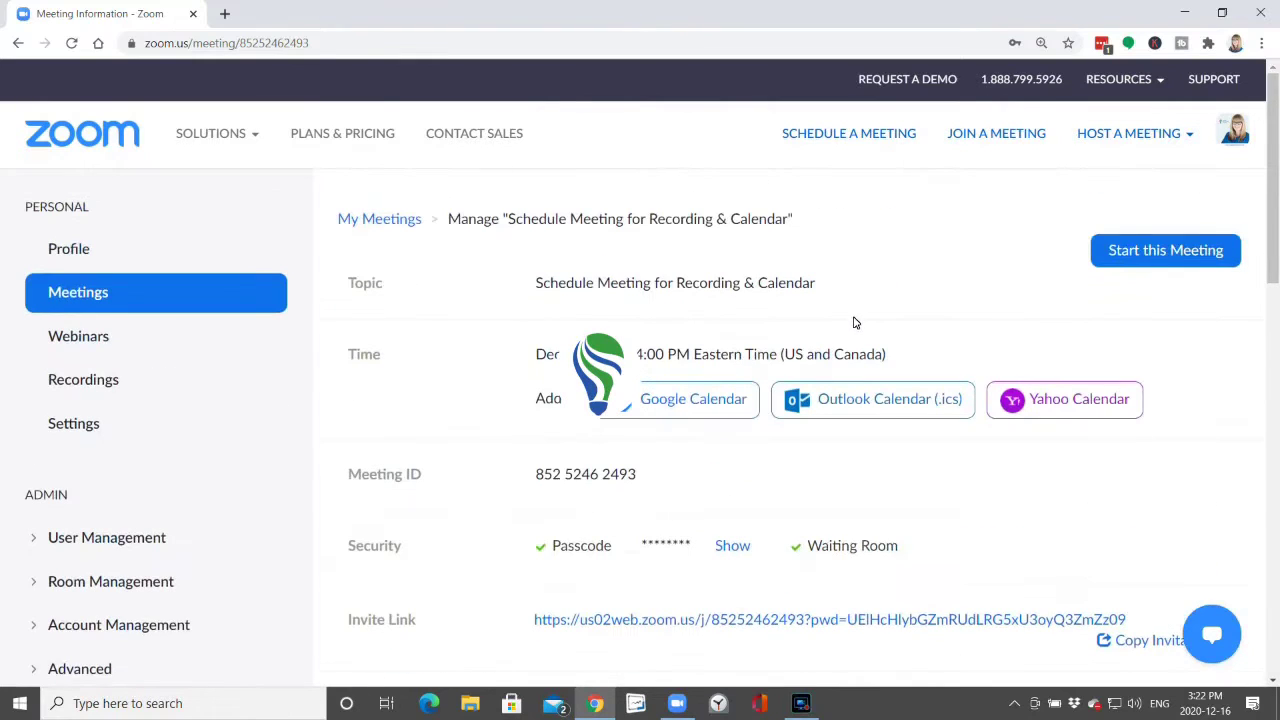
scroll(920, 476, "down", 1)
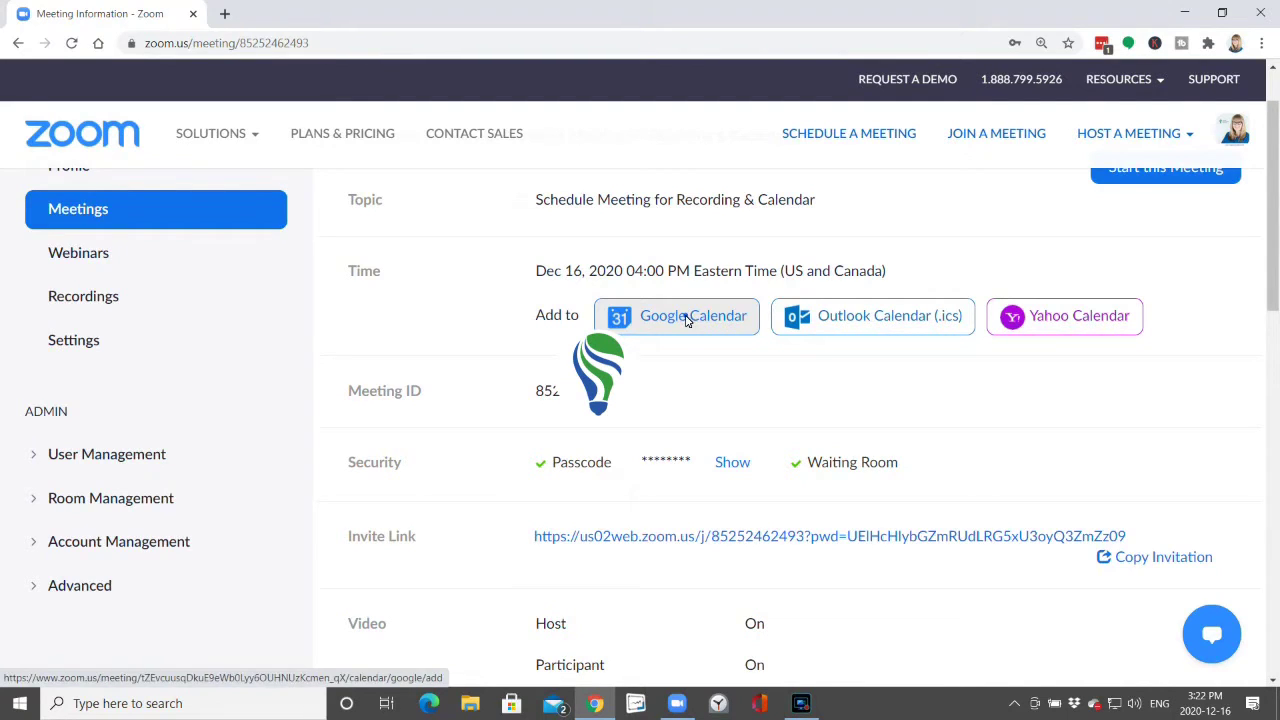
left_click(686, 318)
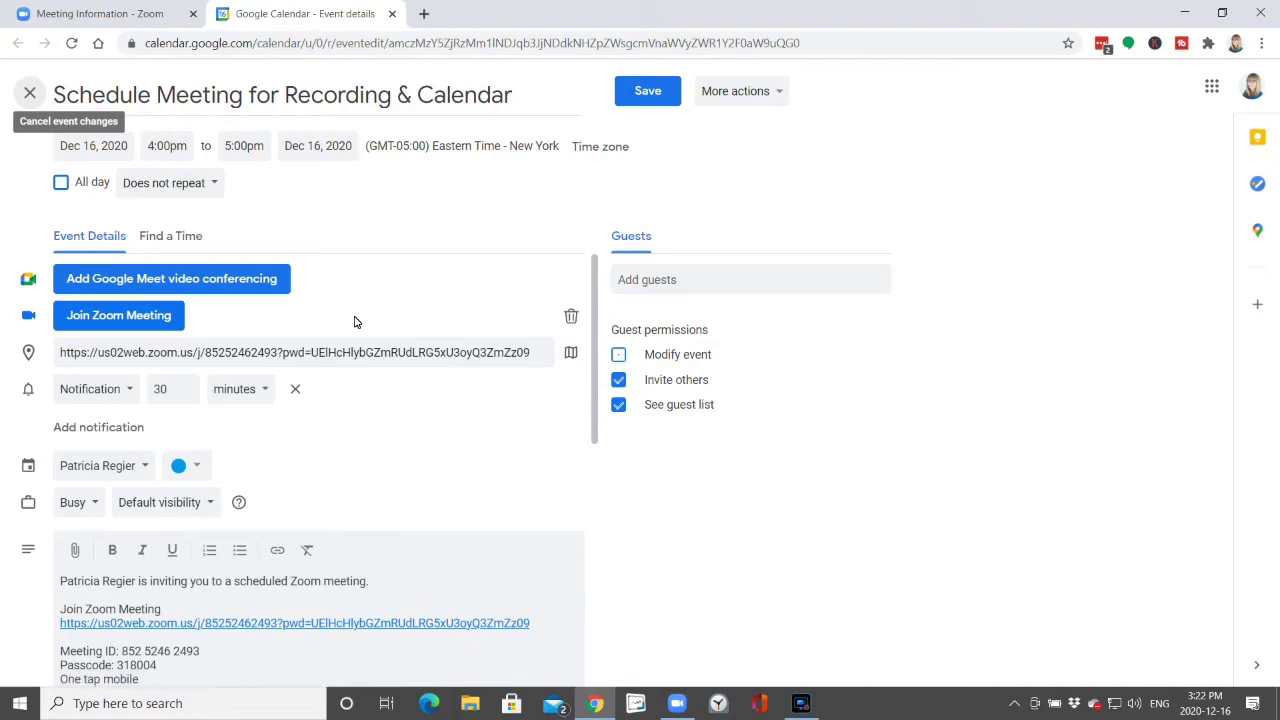
Review the Google Calendar event draft's Zoom join link, 30-minute notification and invitation text.
scroll(350, 480, "down", 3)
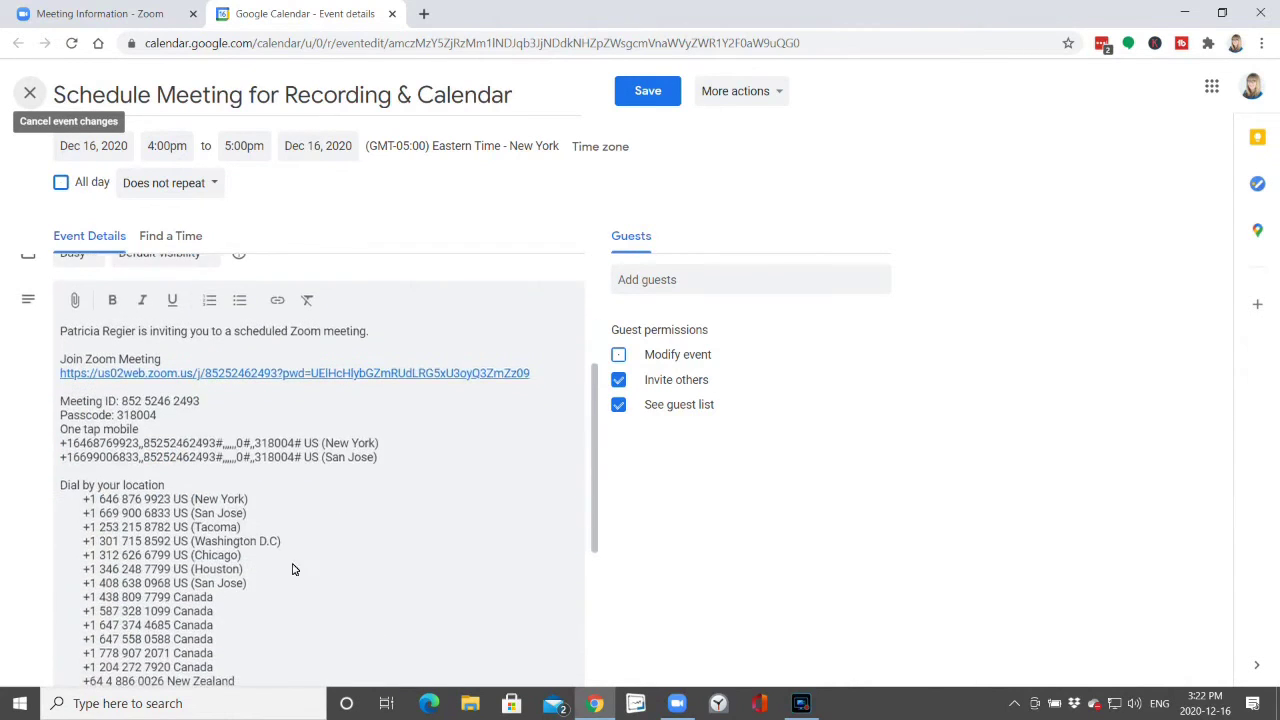
scroll(355, 537, "up", 3)
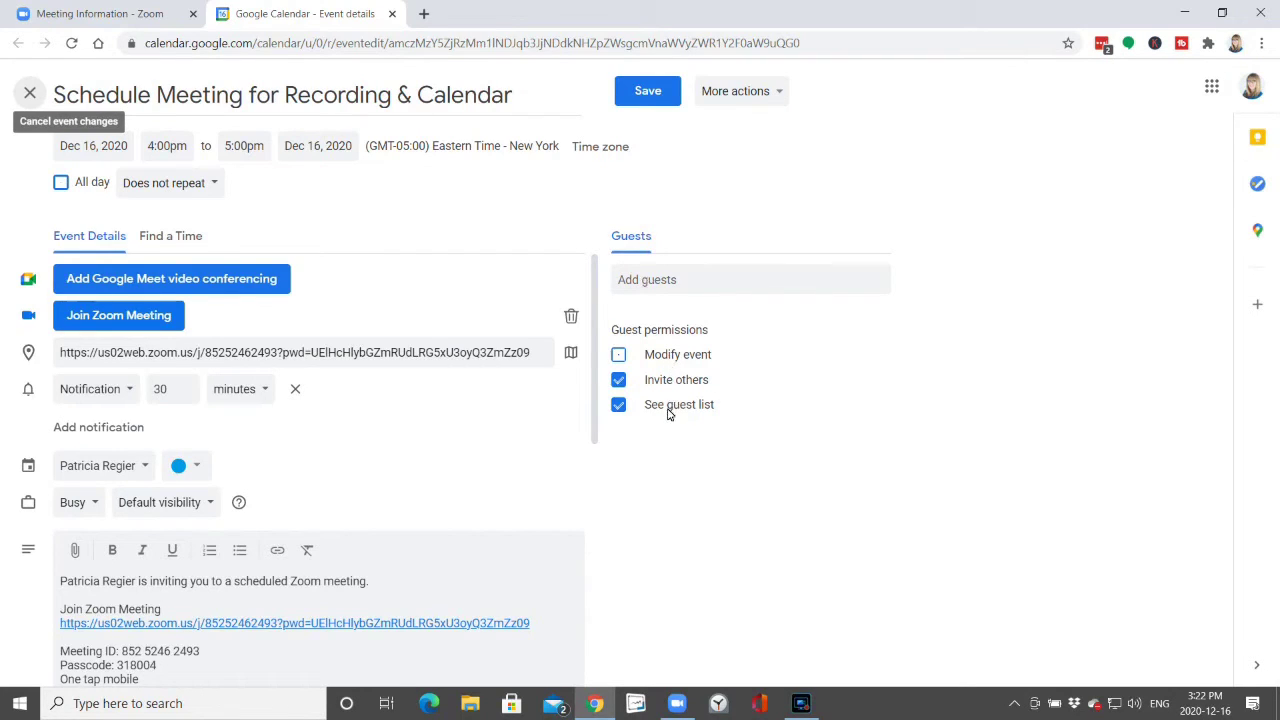
Add a suggested contact and a second guest's e-mail address, bringing the event to 3 guests.
left_click(643, 283)
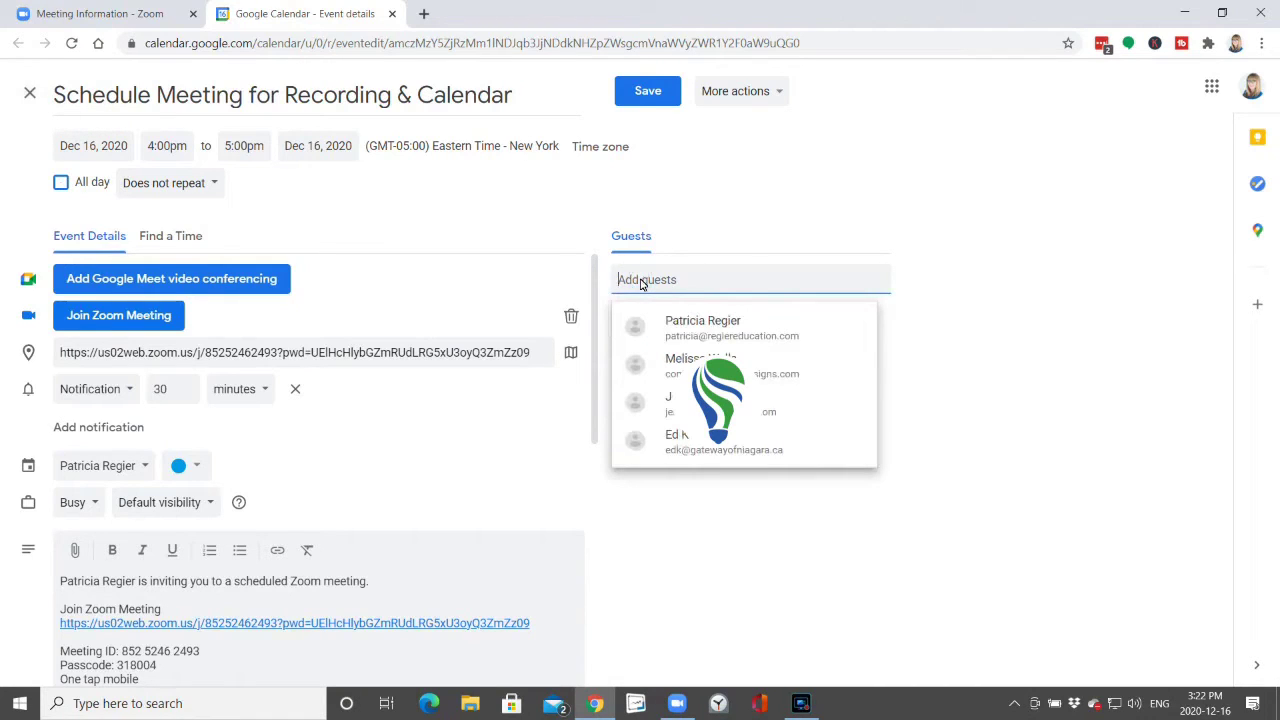
left_click(700, 326)
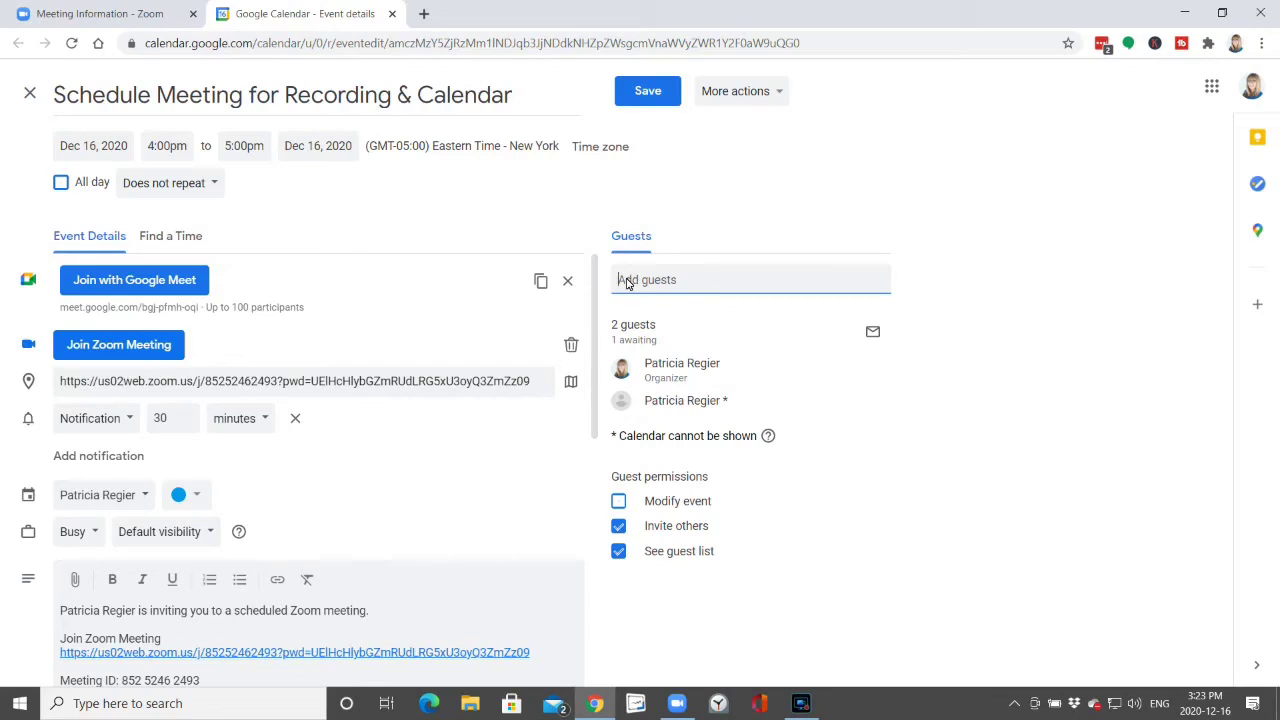
left_click(627, 283)
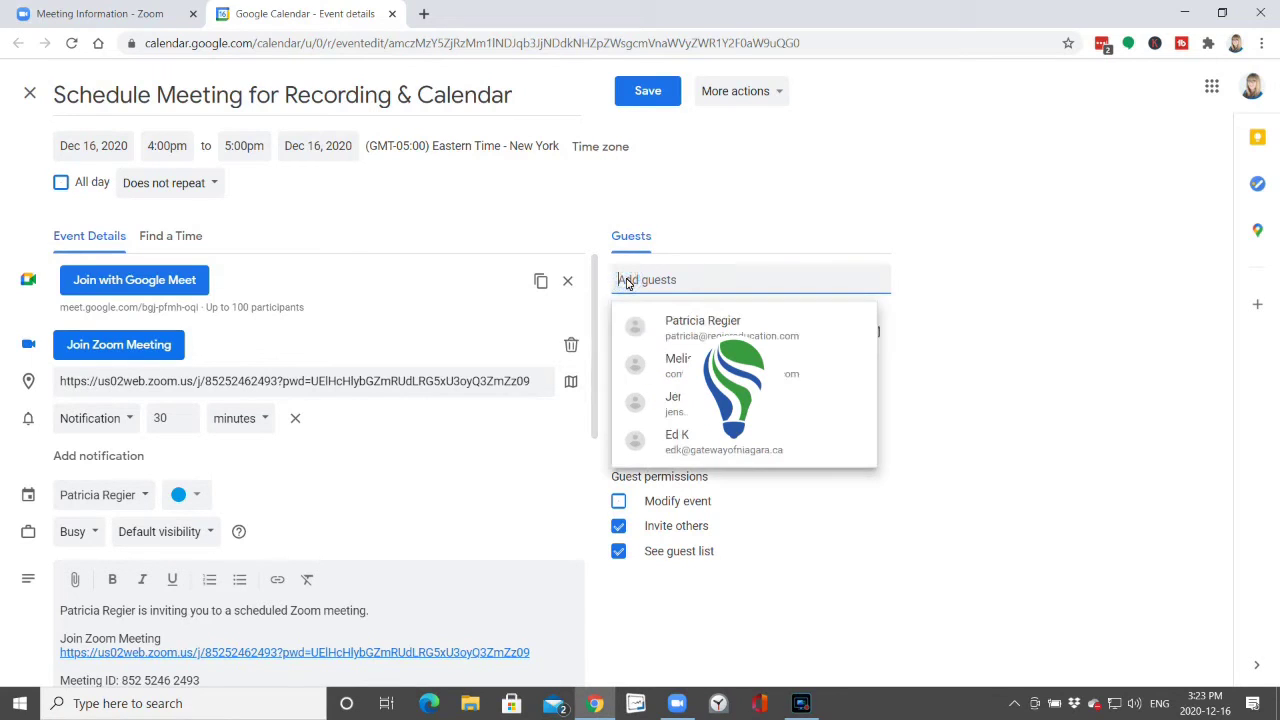
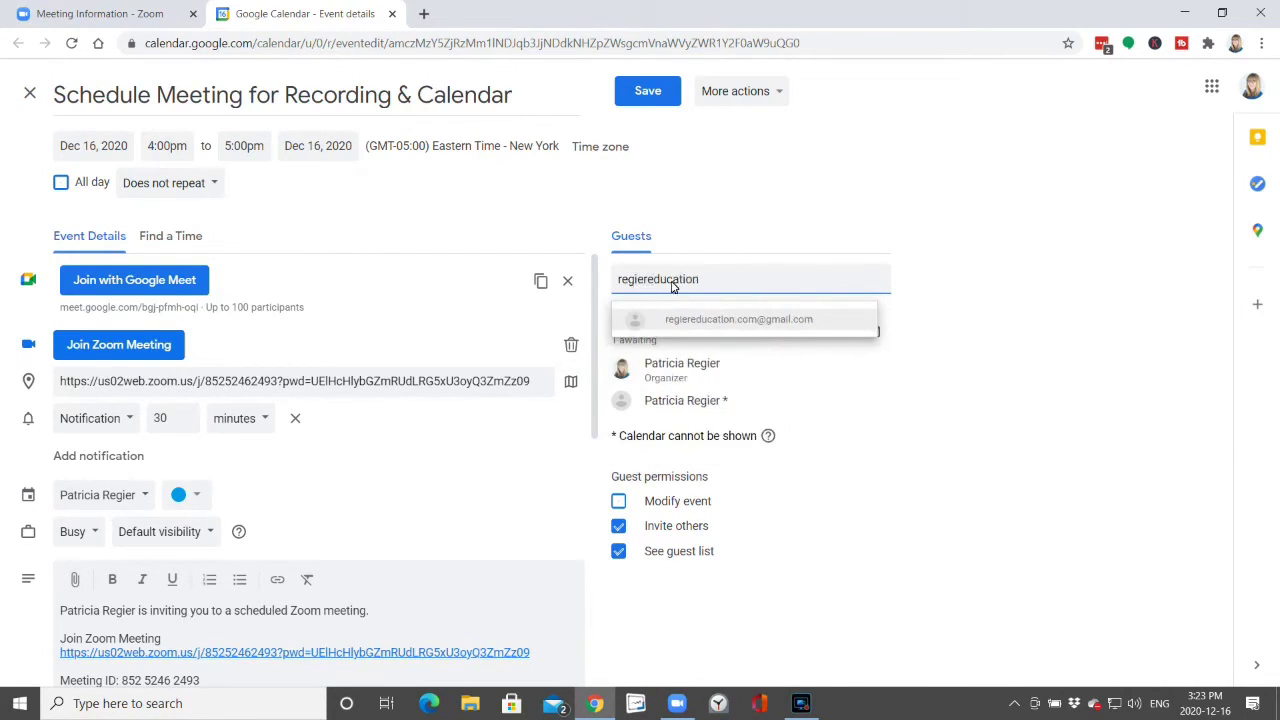
left_click(728, 318)
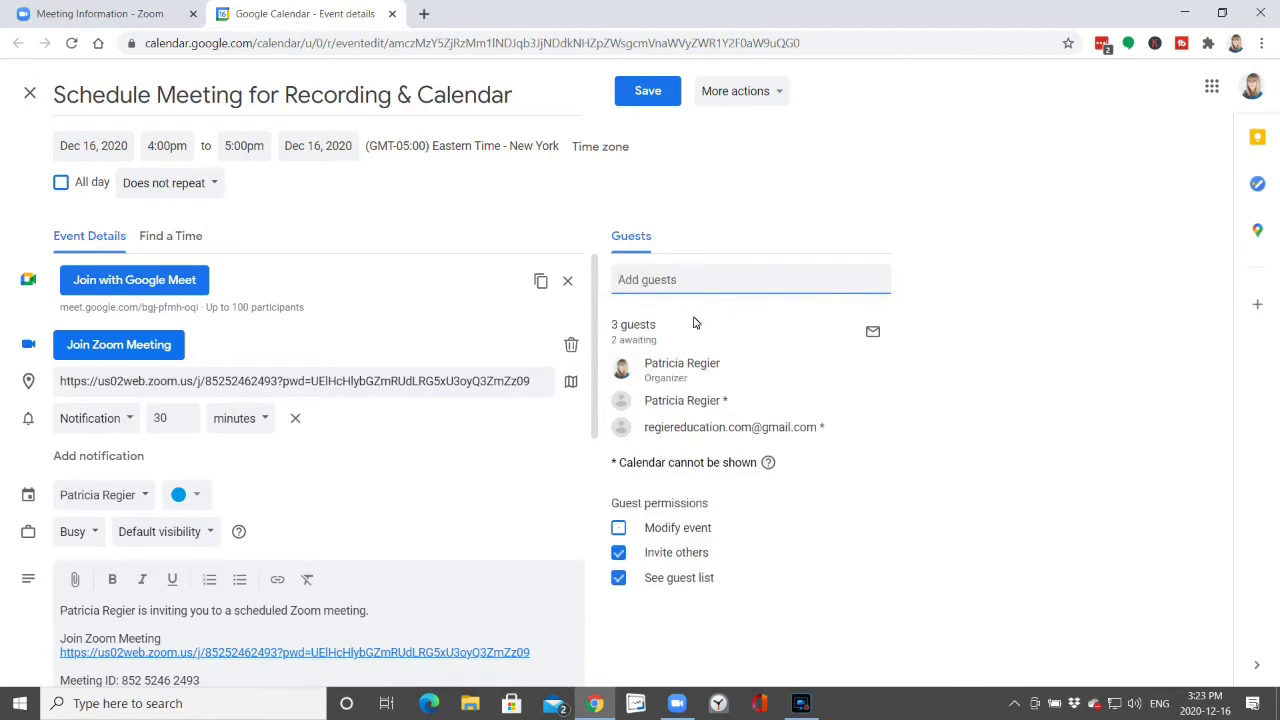
right_click(640, 280)
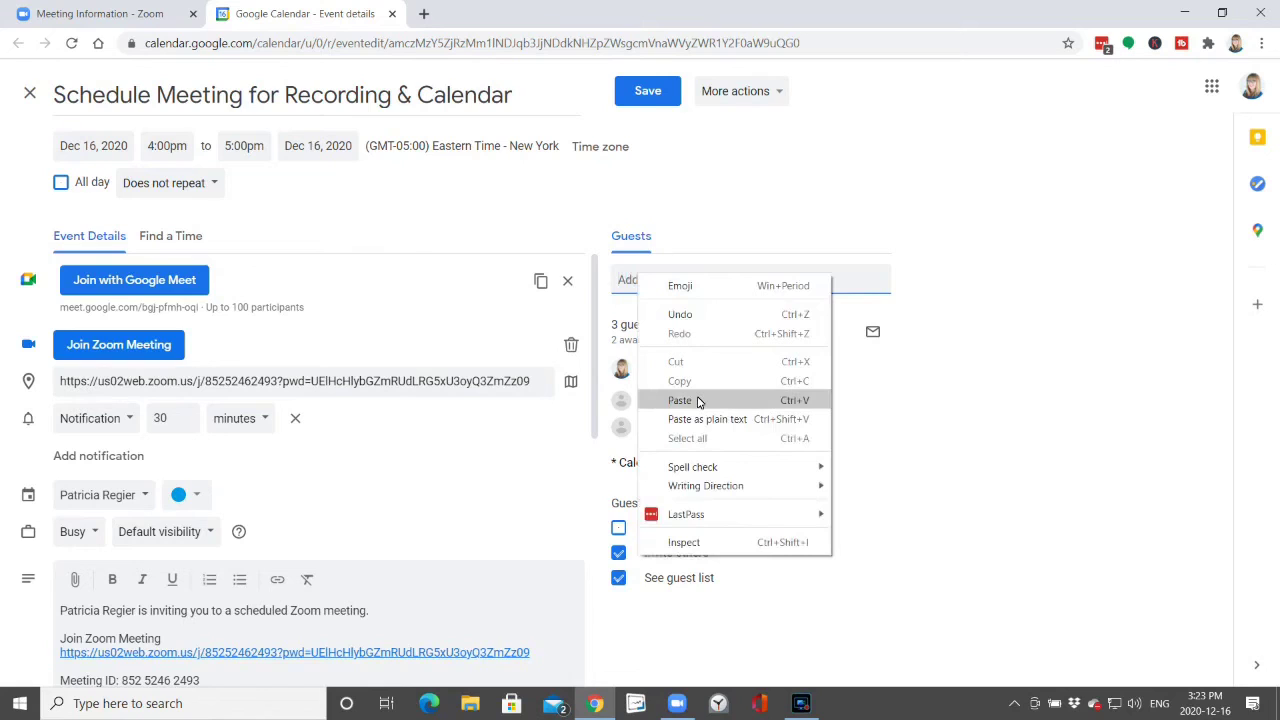
left_click(626, 310)
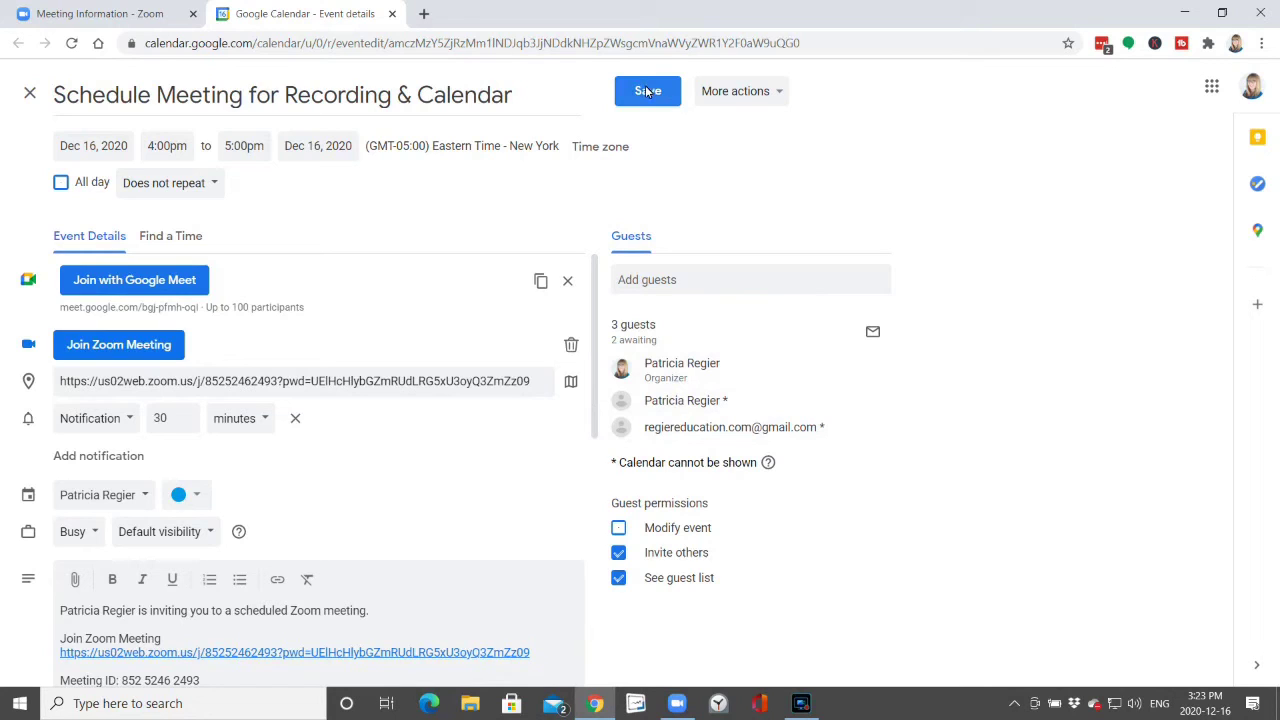
Save the calendar event, send the invitation emails, and return to the Zoom tab.
left_click(647, 91)
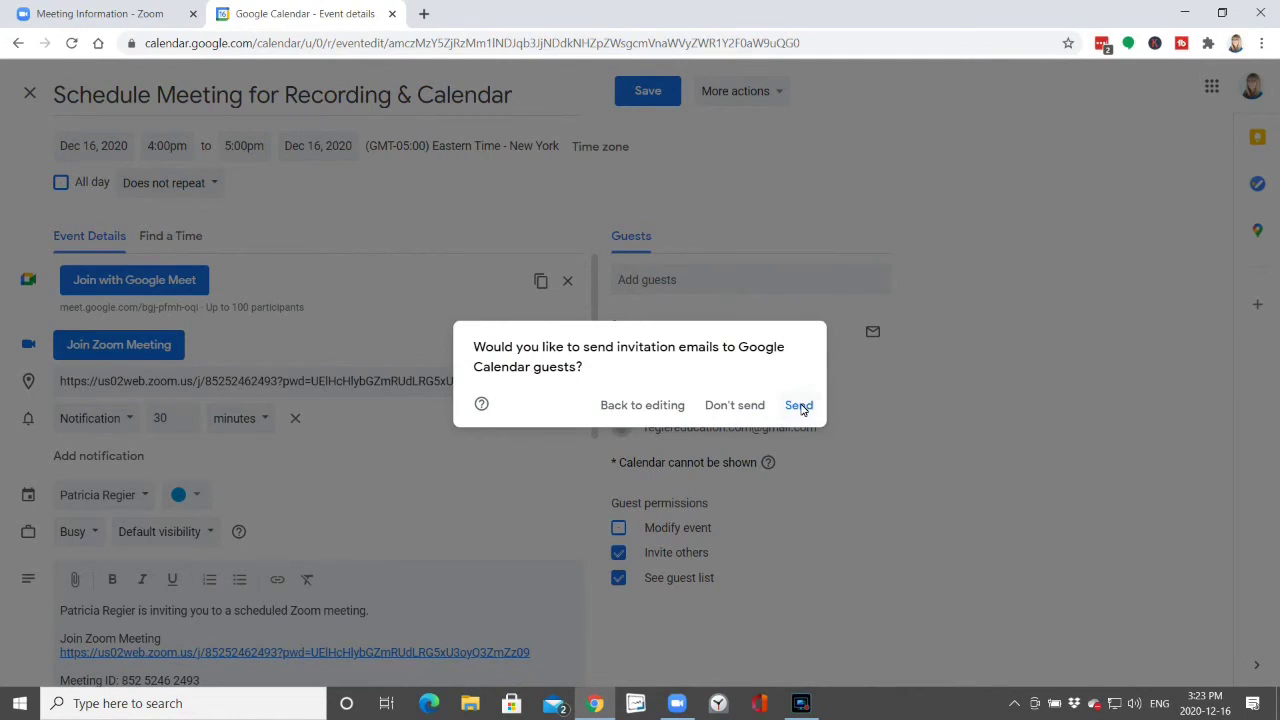
left_click(870, 415)
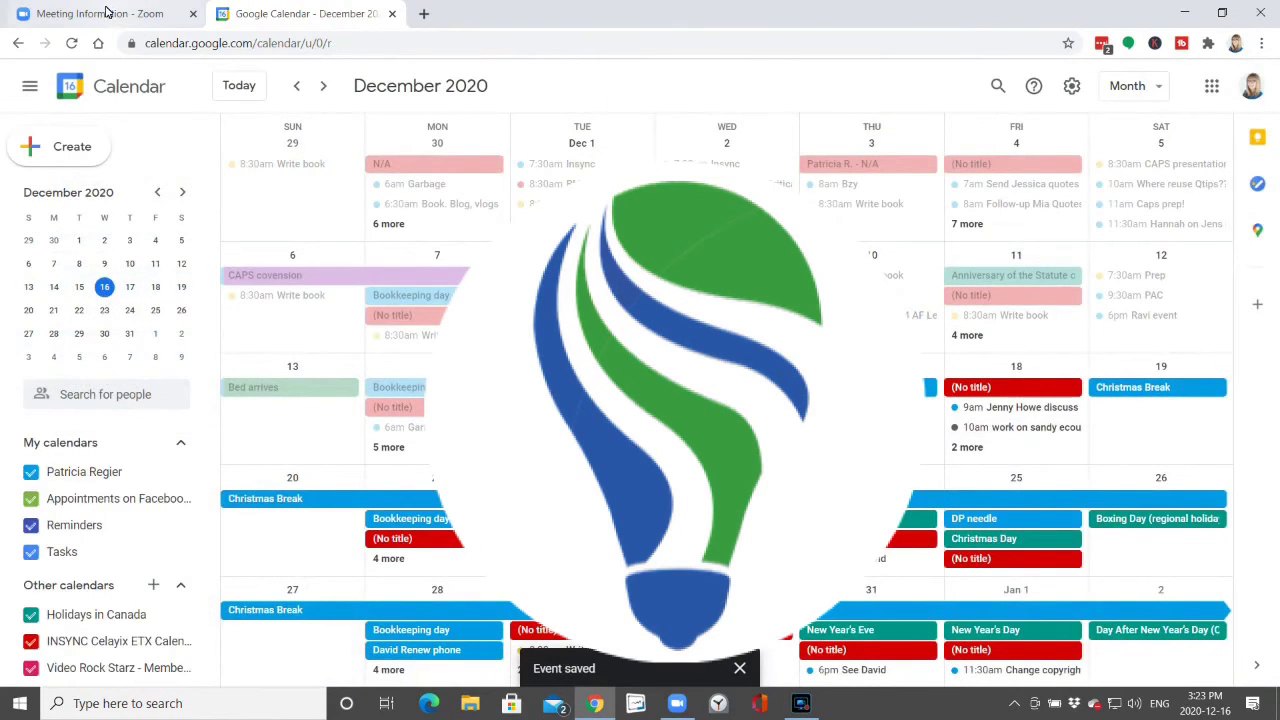
left_click(107, 12)
Go back to the 'Meeting Information - Zoom' page for the scheduled meeting.
mouse_move(210, 133)
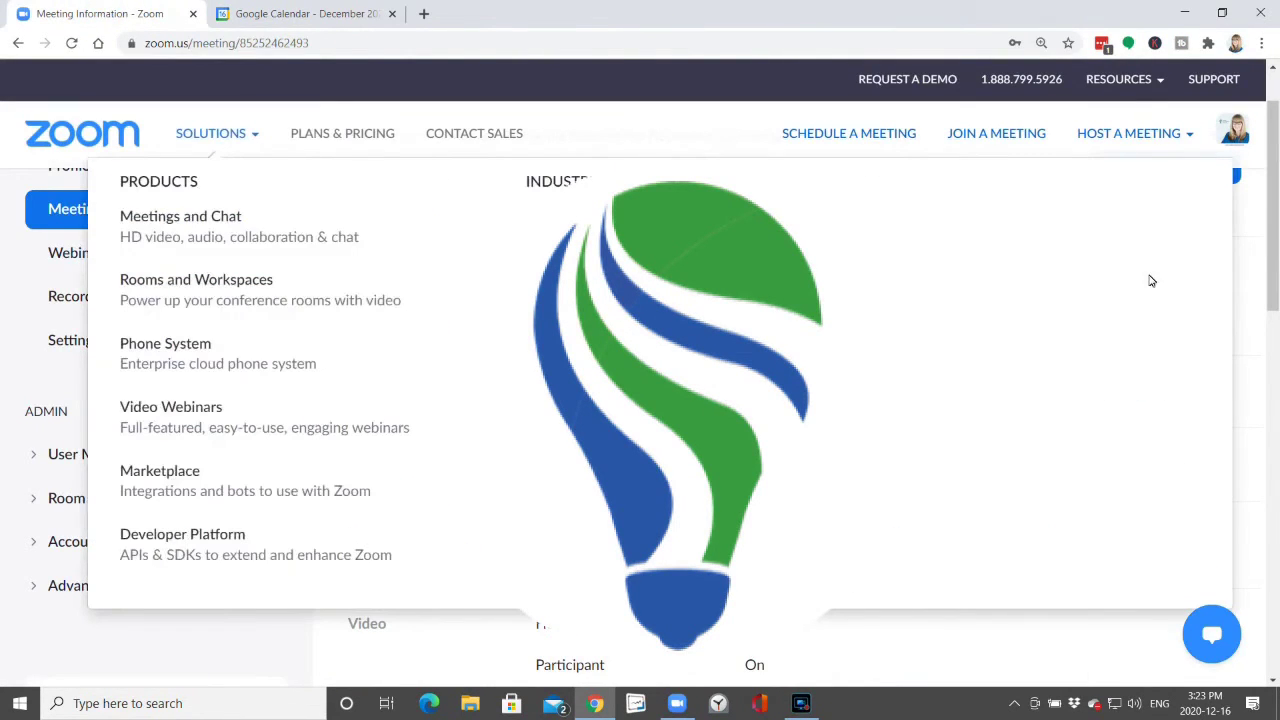